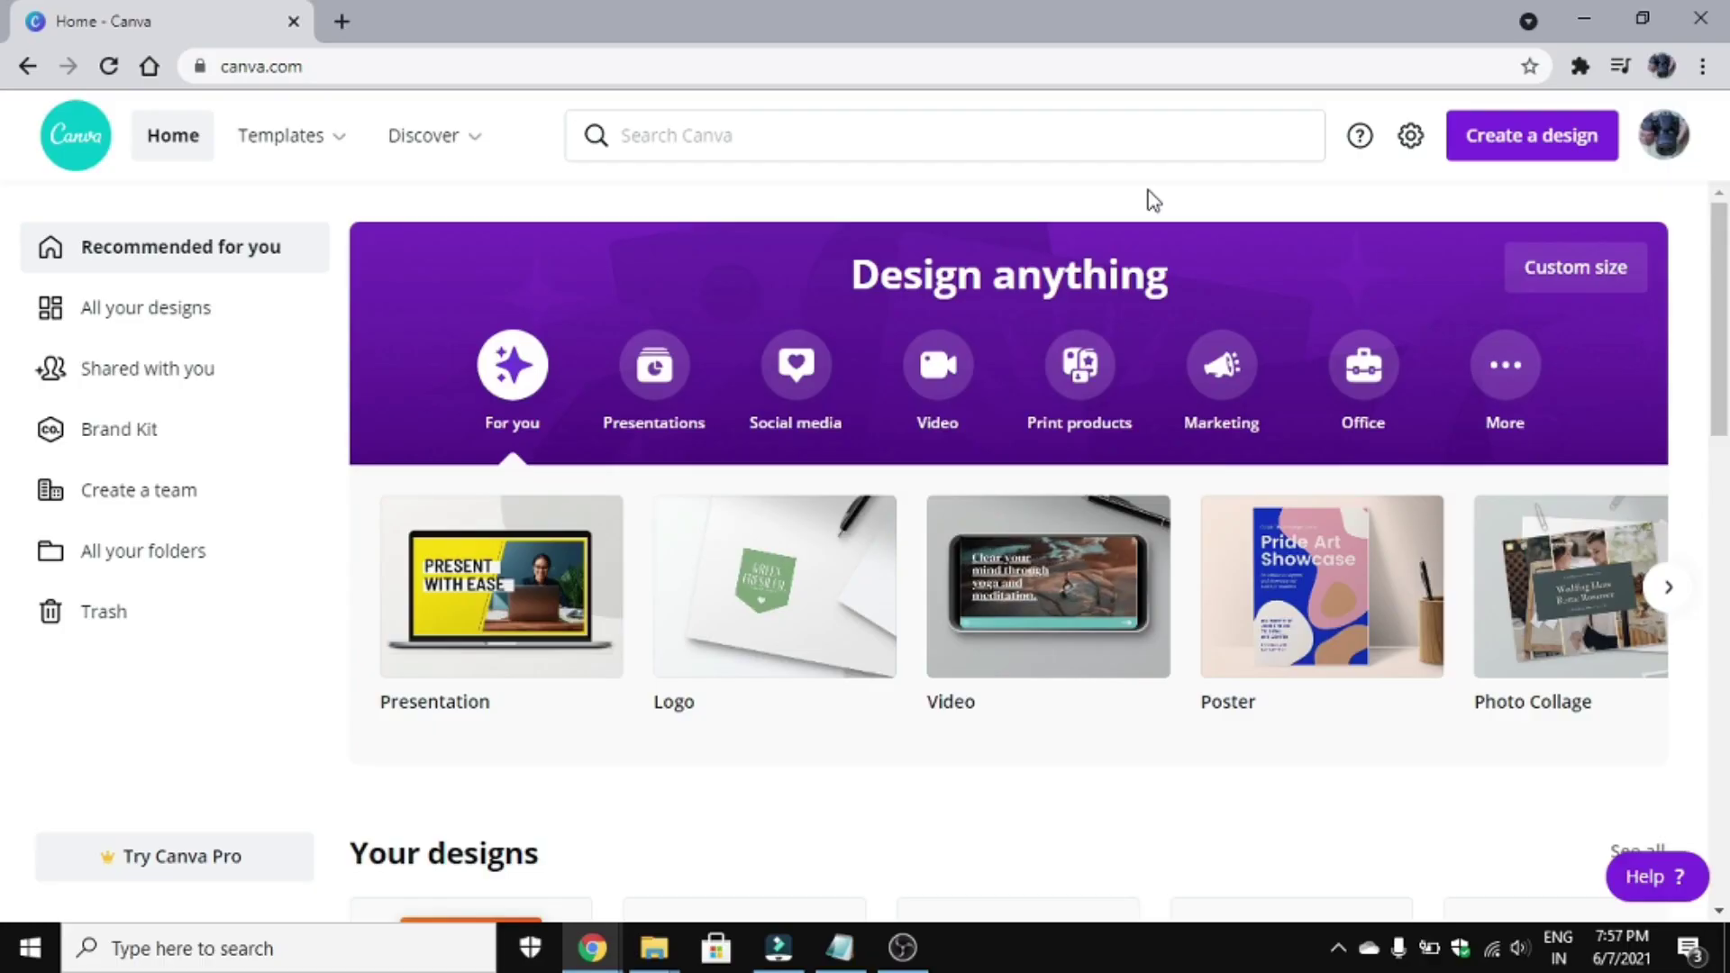
- Create a YouTube Channel Art design and apply the red 'Adeline's Mixtape' cassette template
left_click(1542, 144)
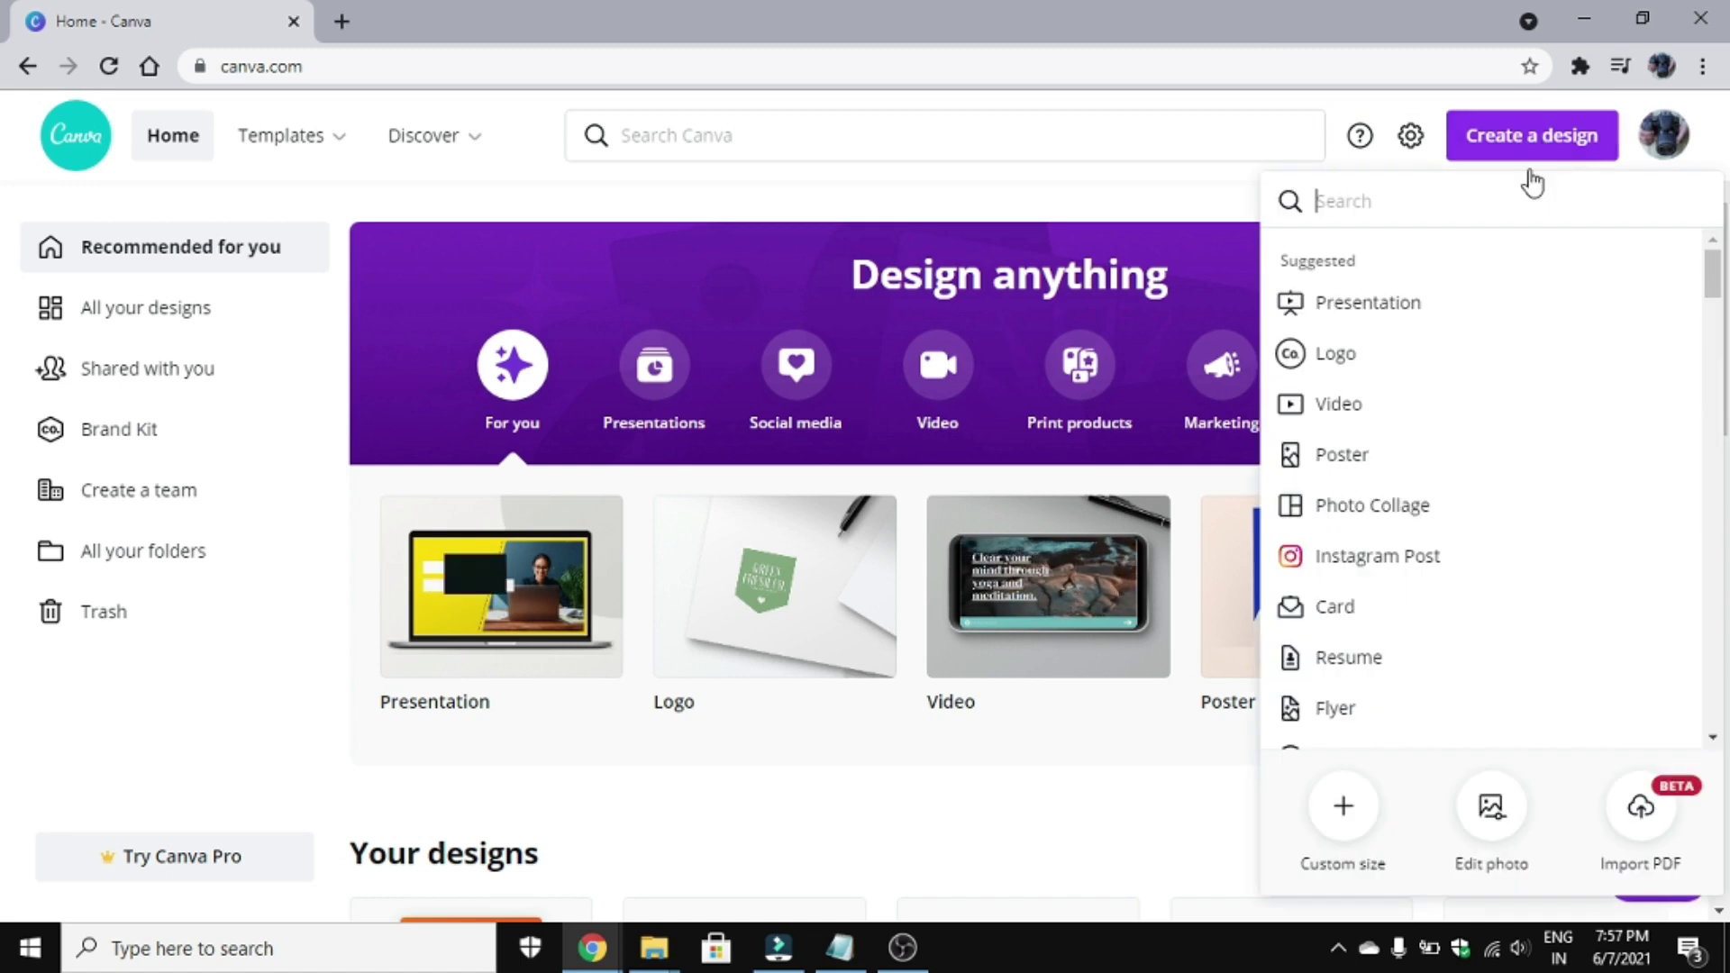
type("you")
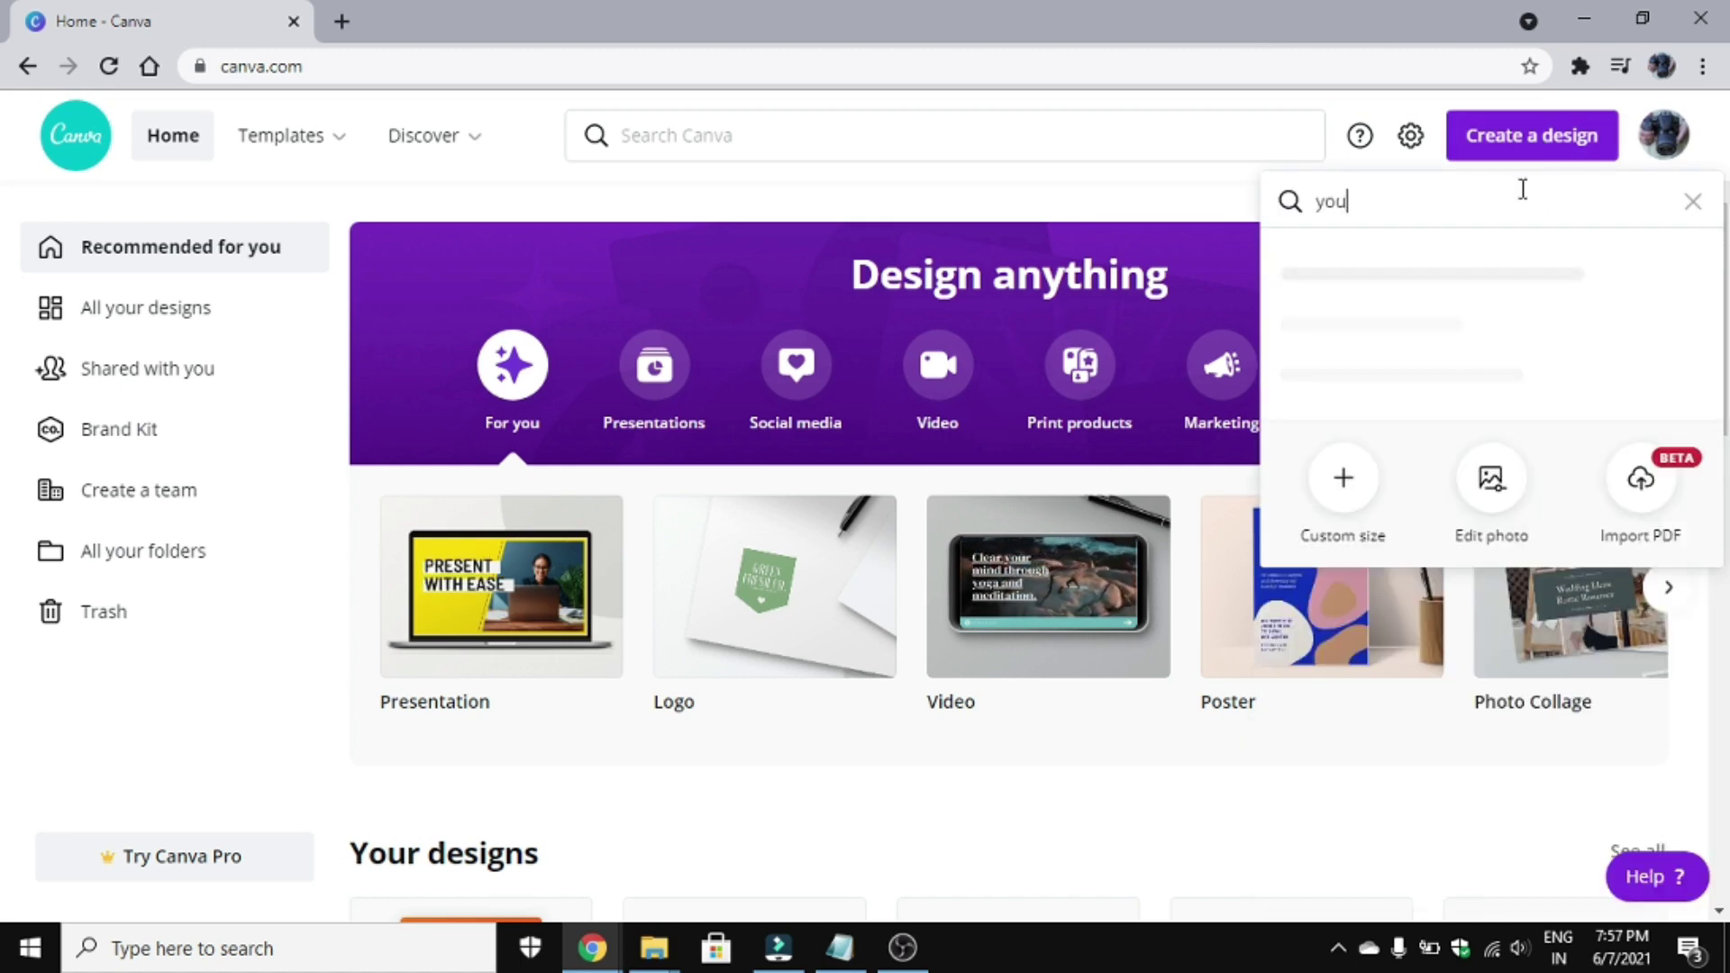
type("tube")
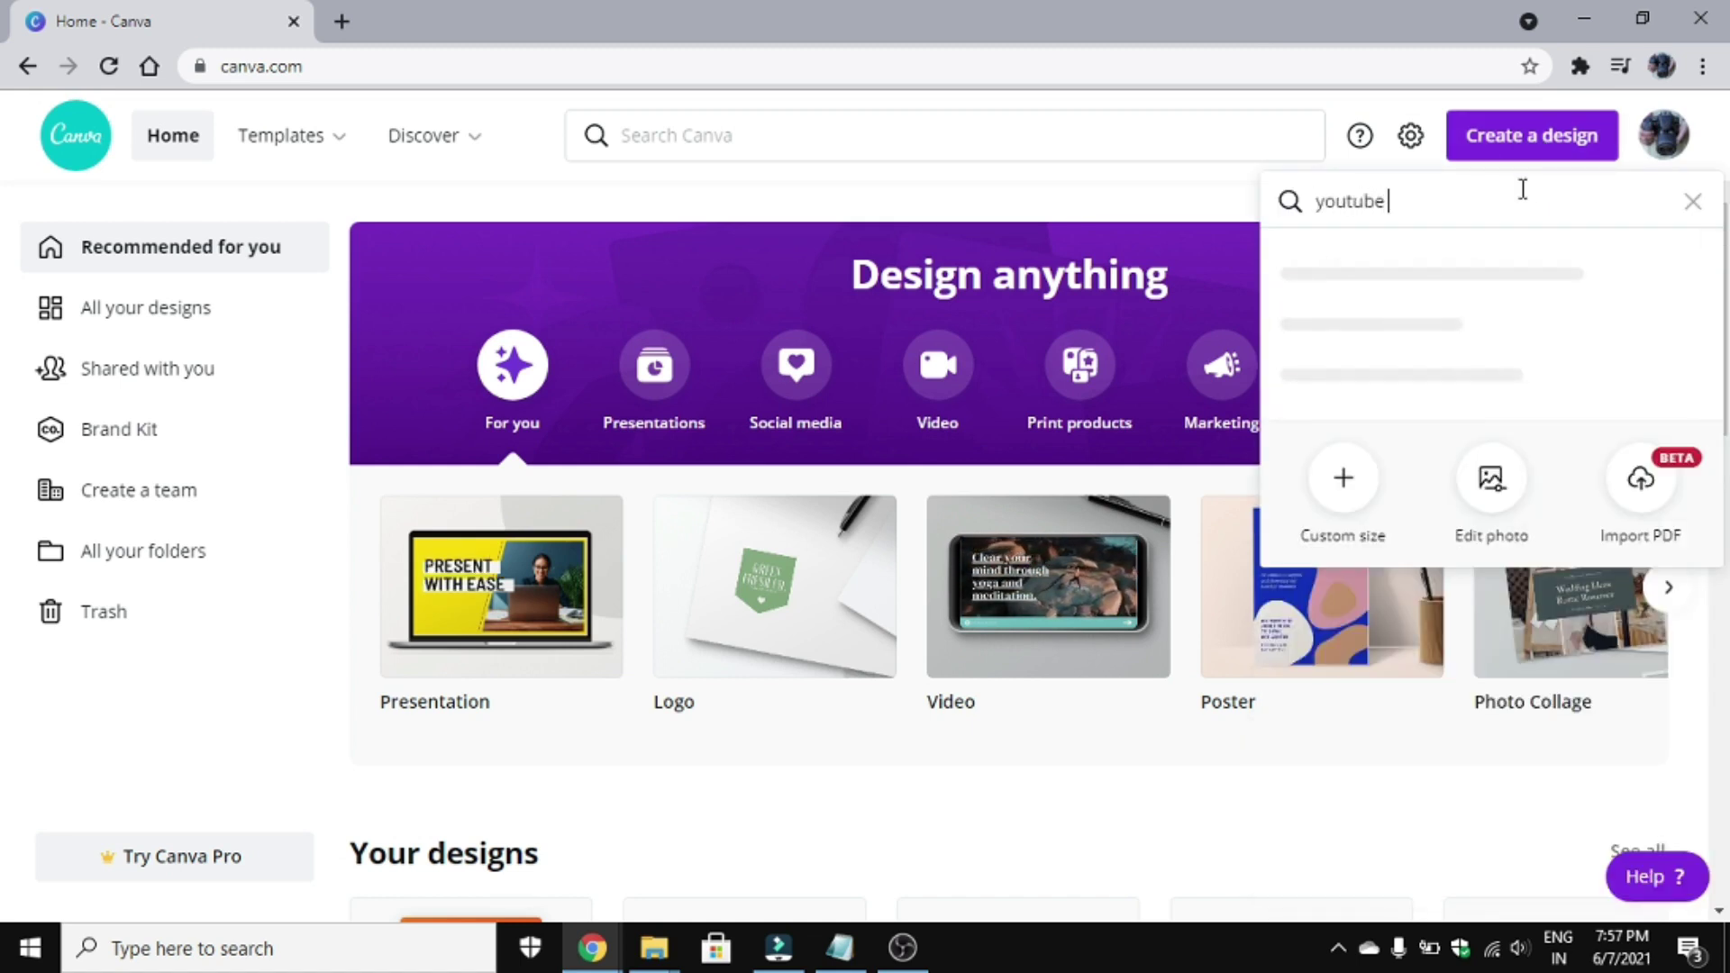
type(" ch")
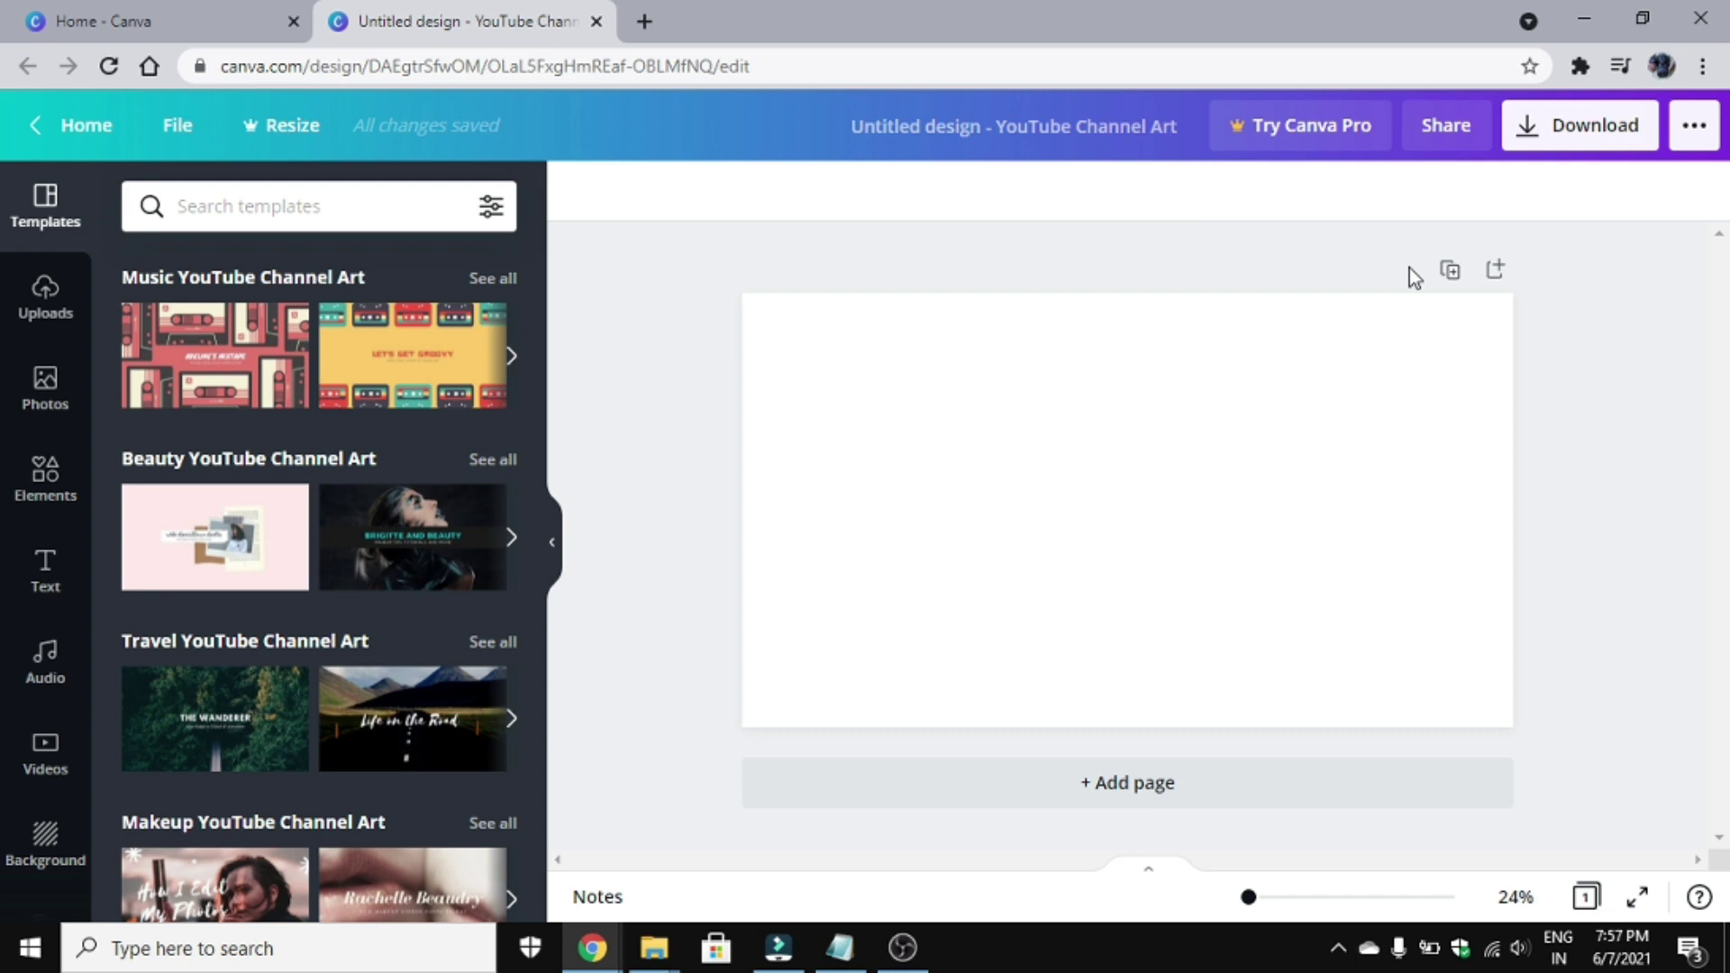
scroll(267, 649, "down", 10)
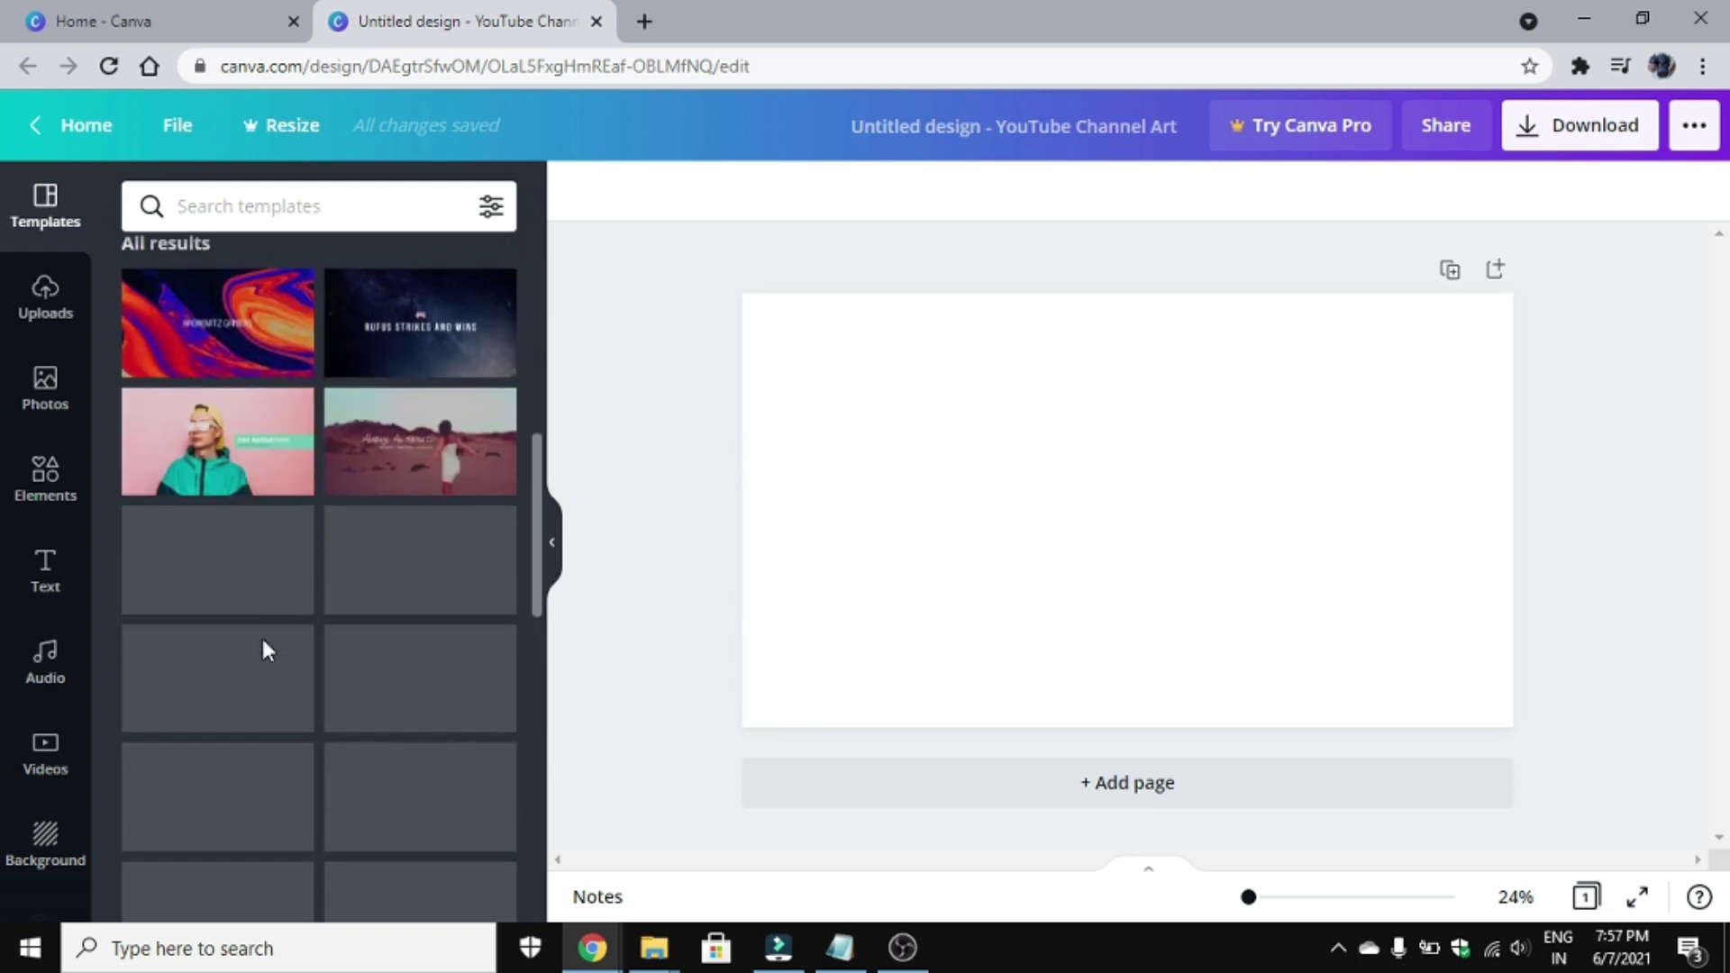
scroll(266, 649, "down", 2)
scroll(267, 646, "down", 2)
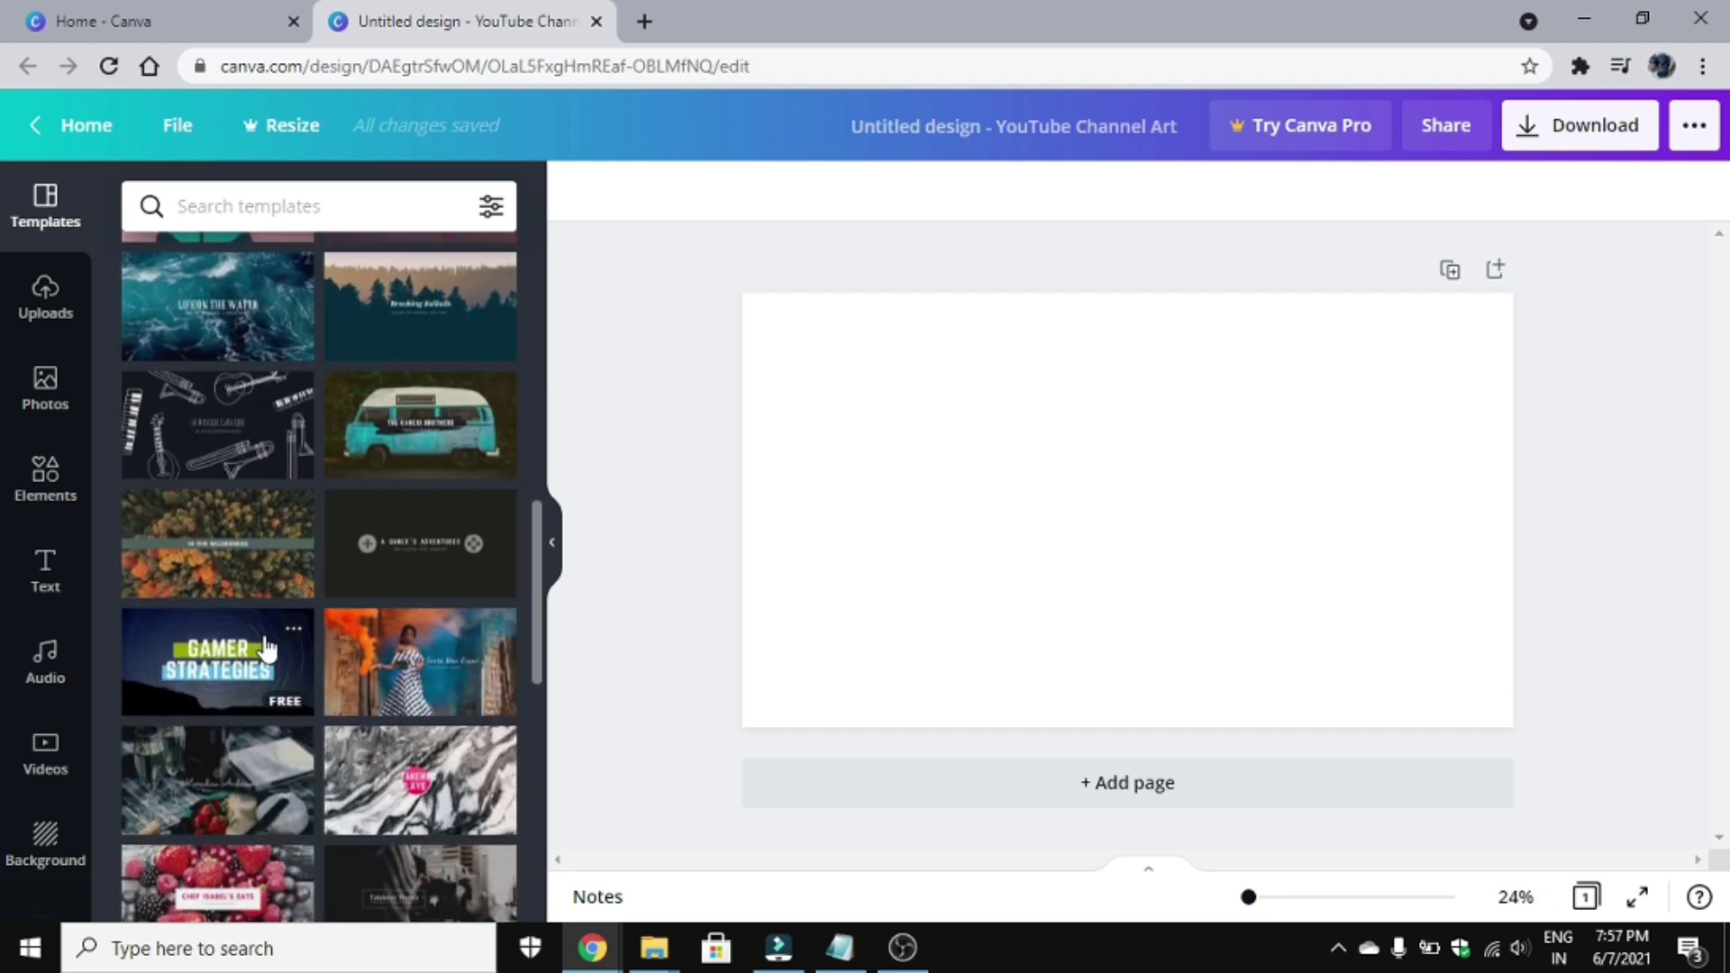
scroll(232, 629, "down", 2)
scroll(231, 629, "down", 2)
scroll(234, 631, "down", 2)
scroll(235, 631, "down", 2)
scroll(241, 558, "down", 2)
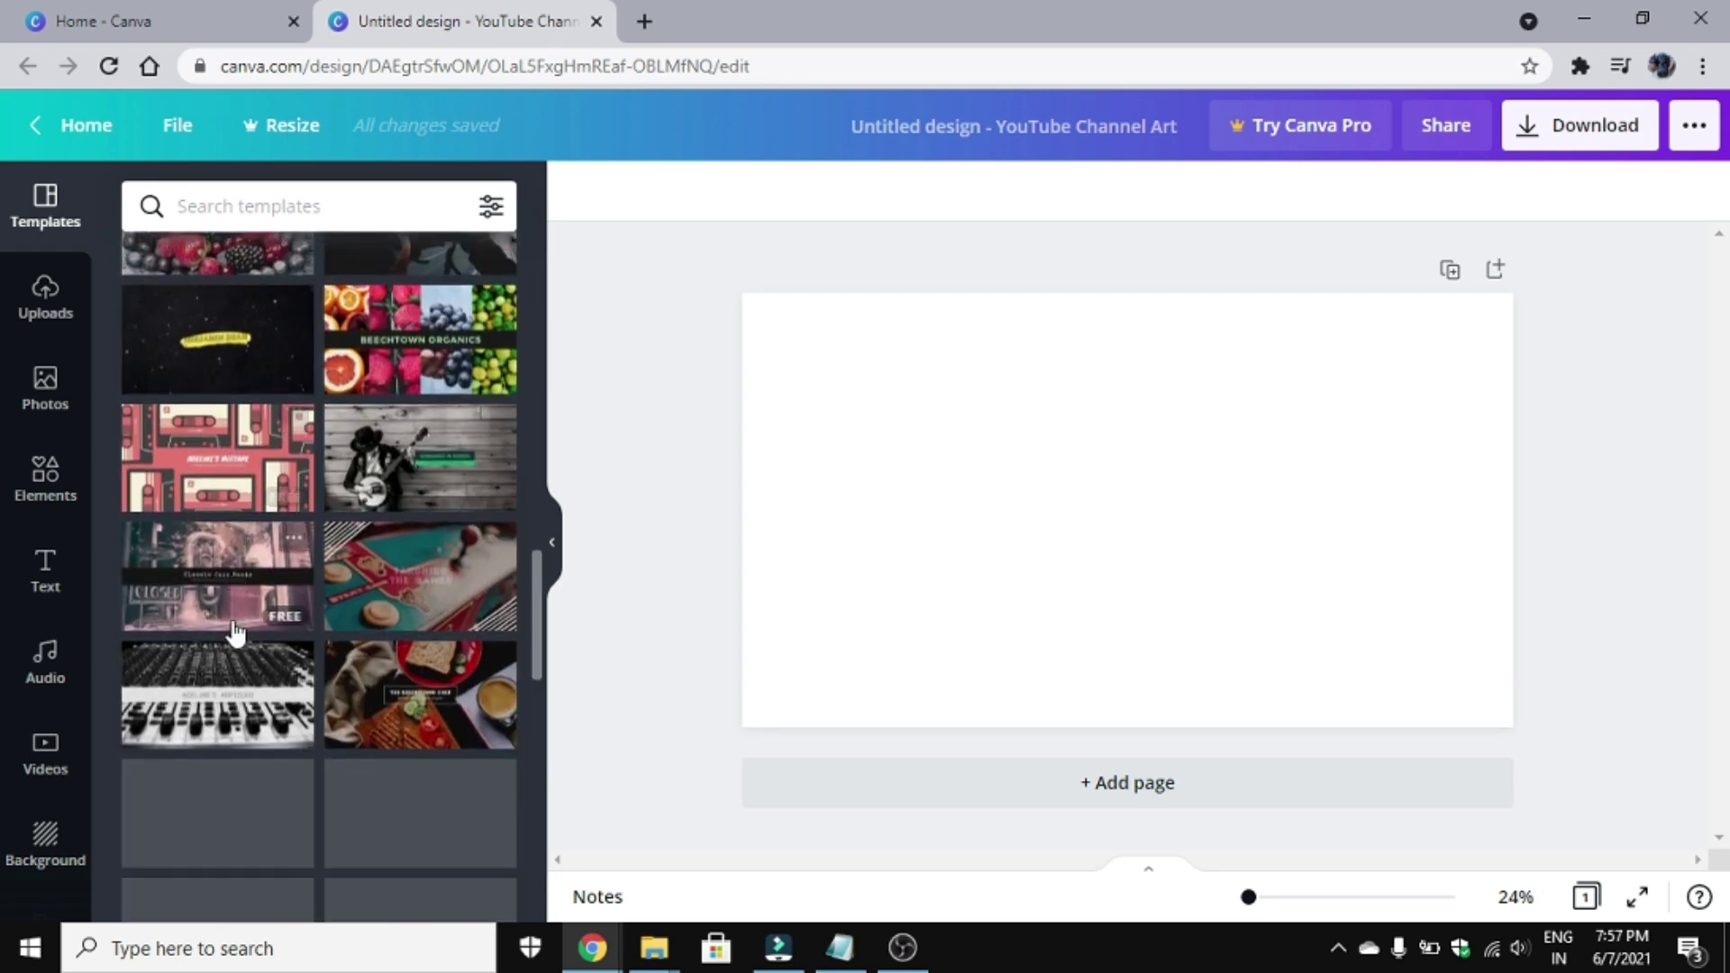
scroll(251, 401, "down", 2)
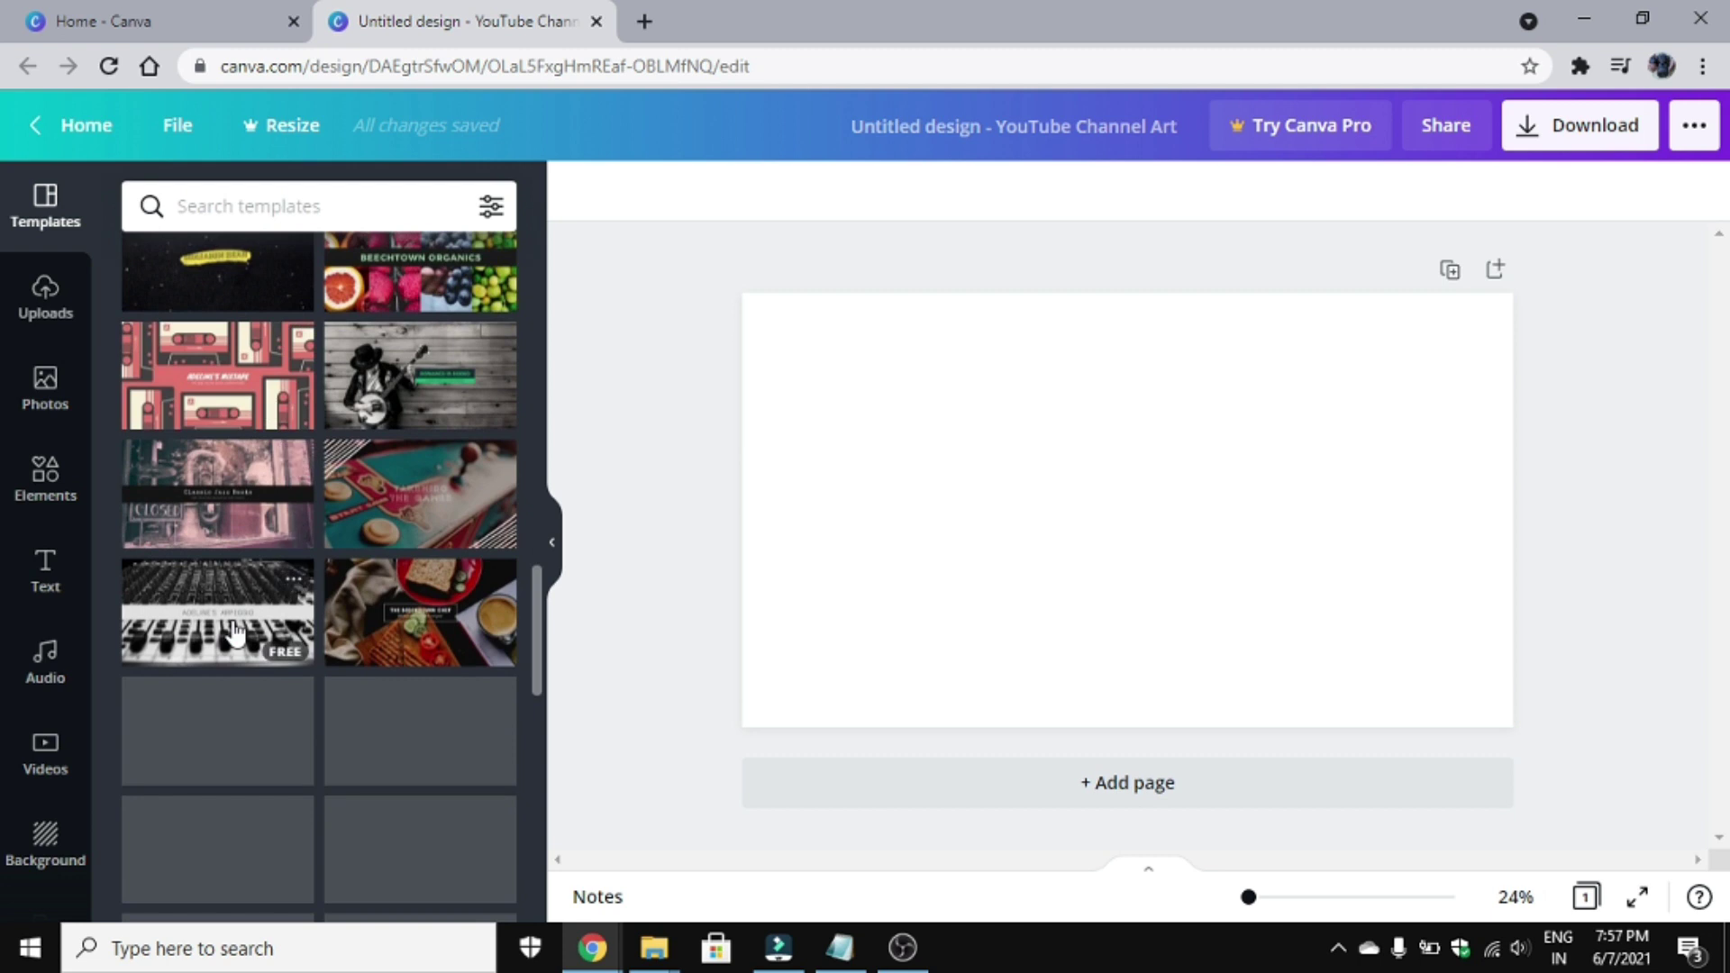
left_click(250, 401)
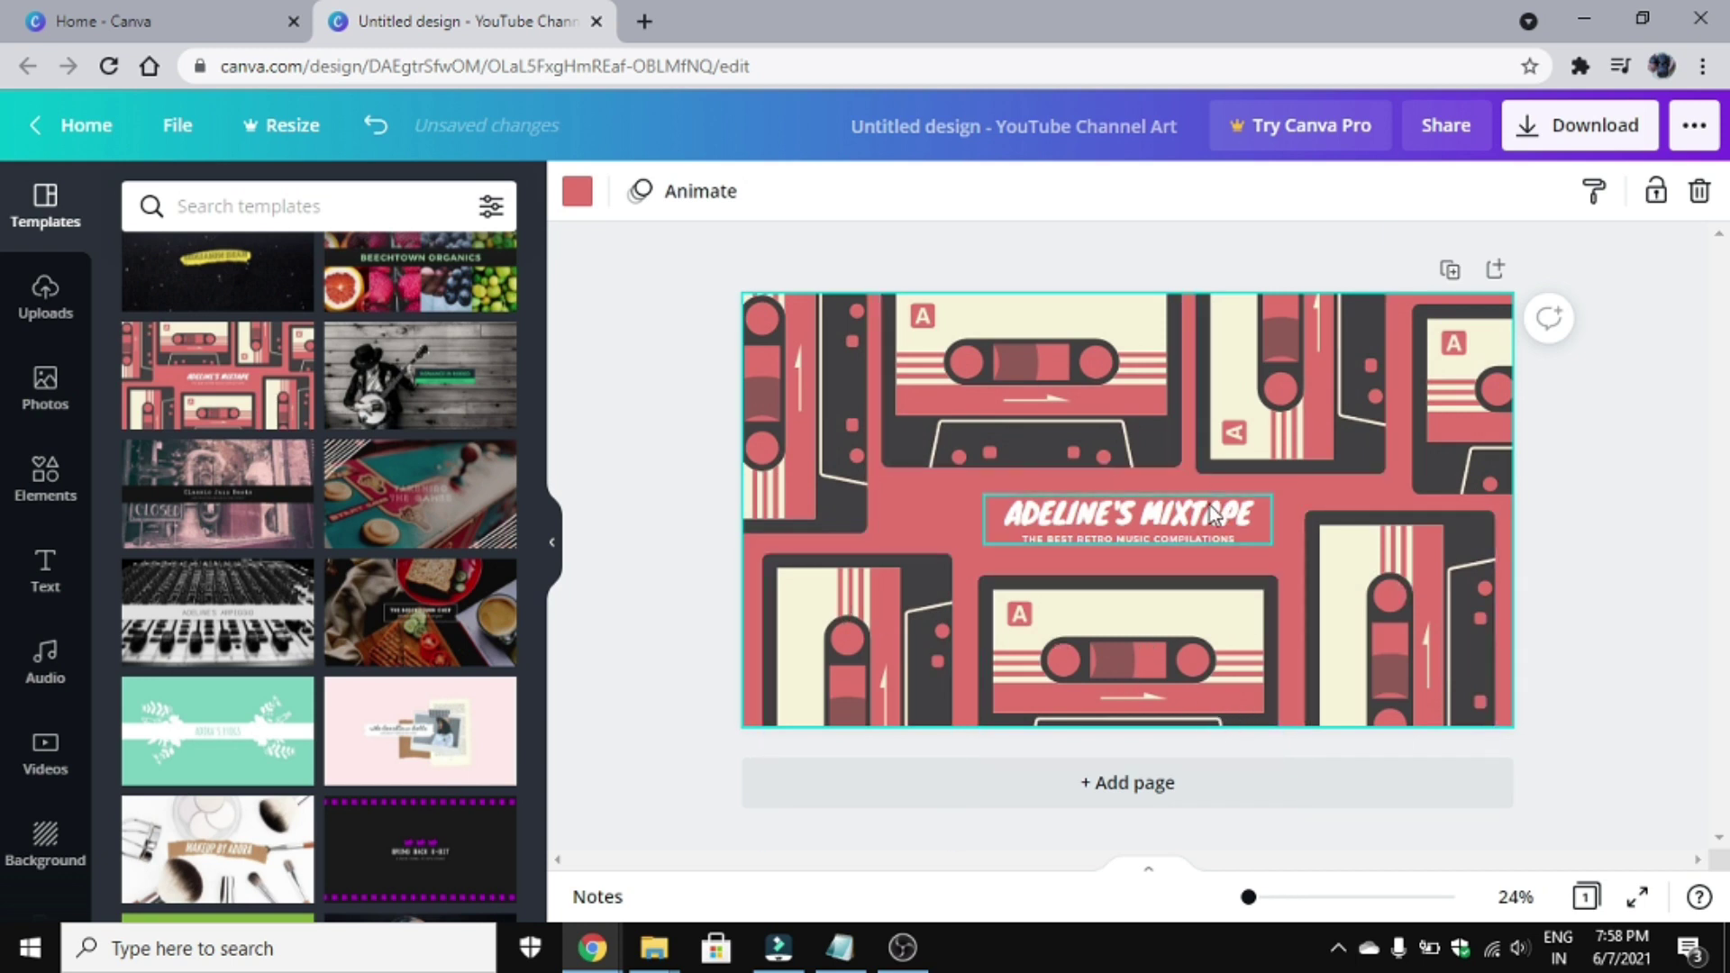
- Change the ADELINE'S MIXTAPE heading to read RETRO TECH
left_click(1237, 525)
double_click(1259, 521)
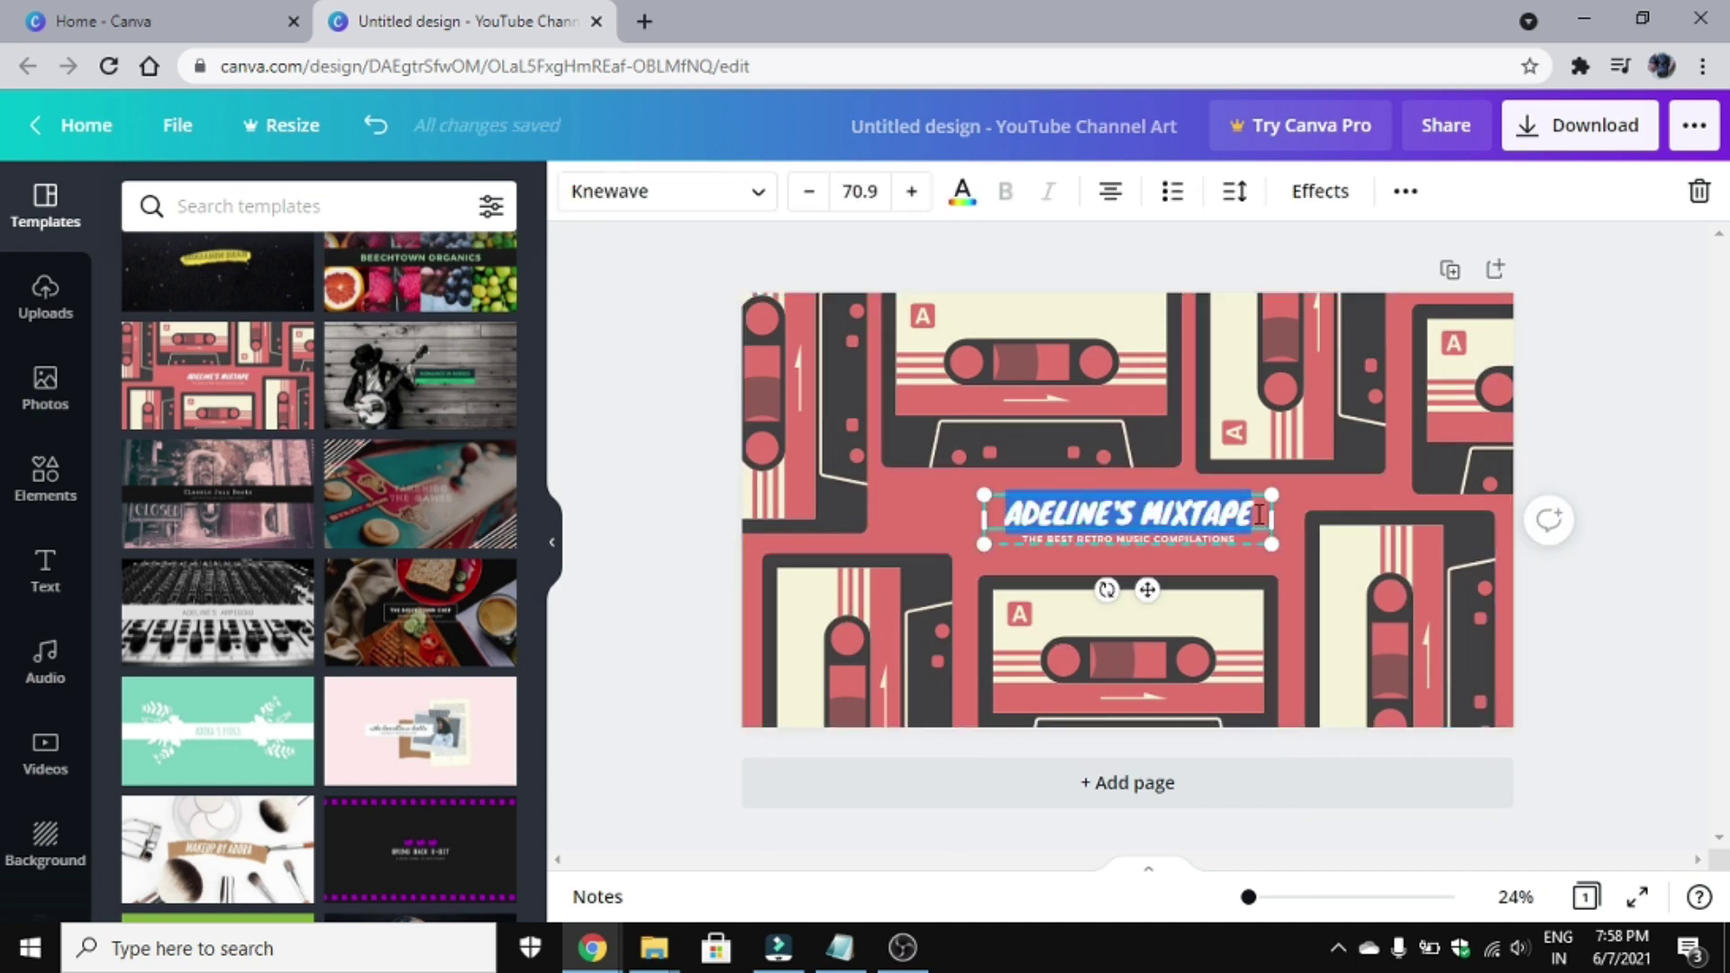
type("RETRO")
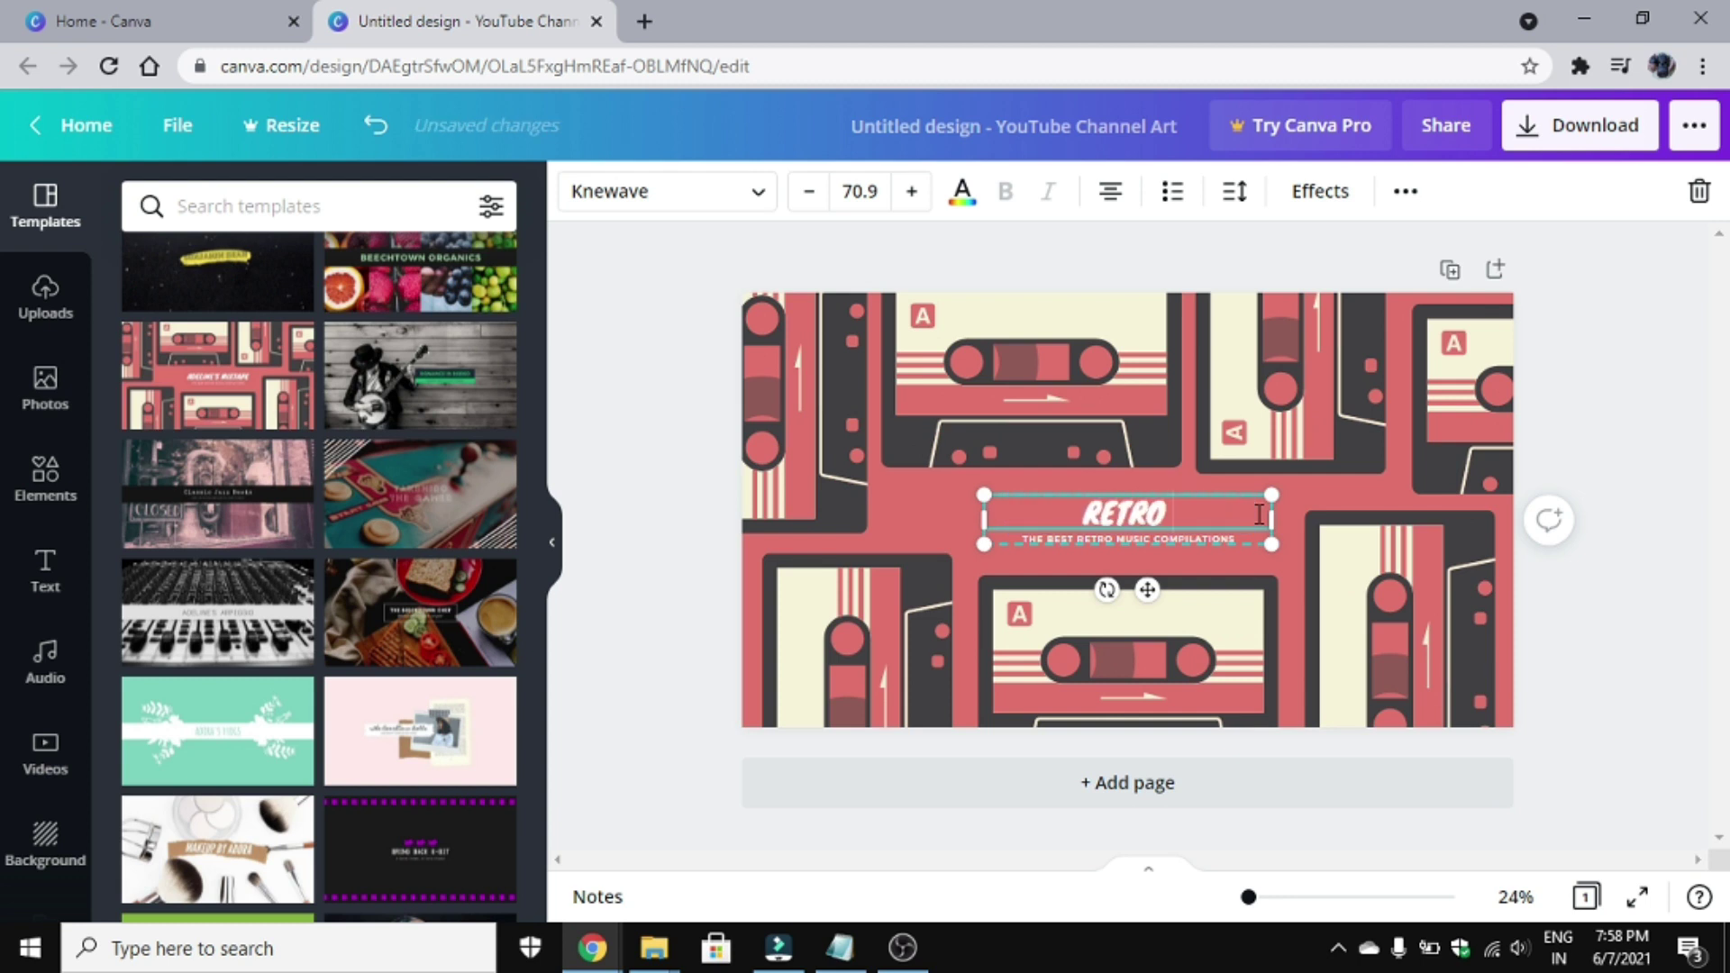
type(" TECH")
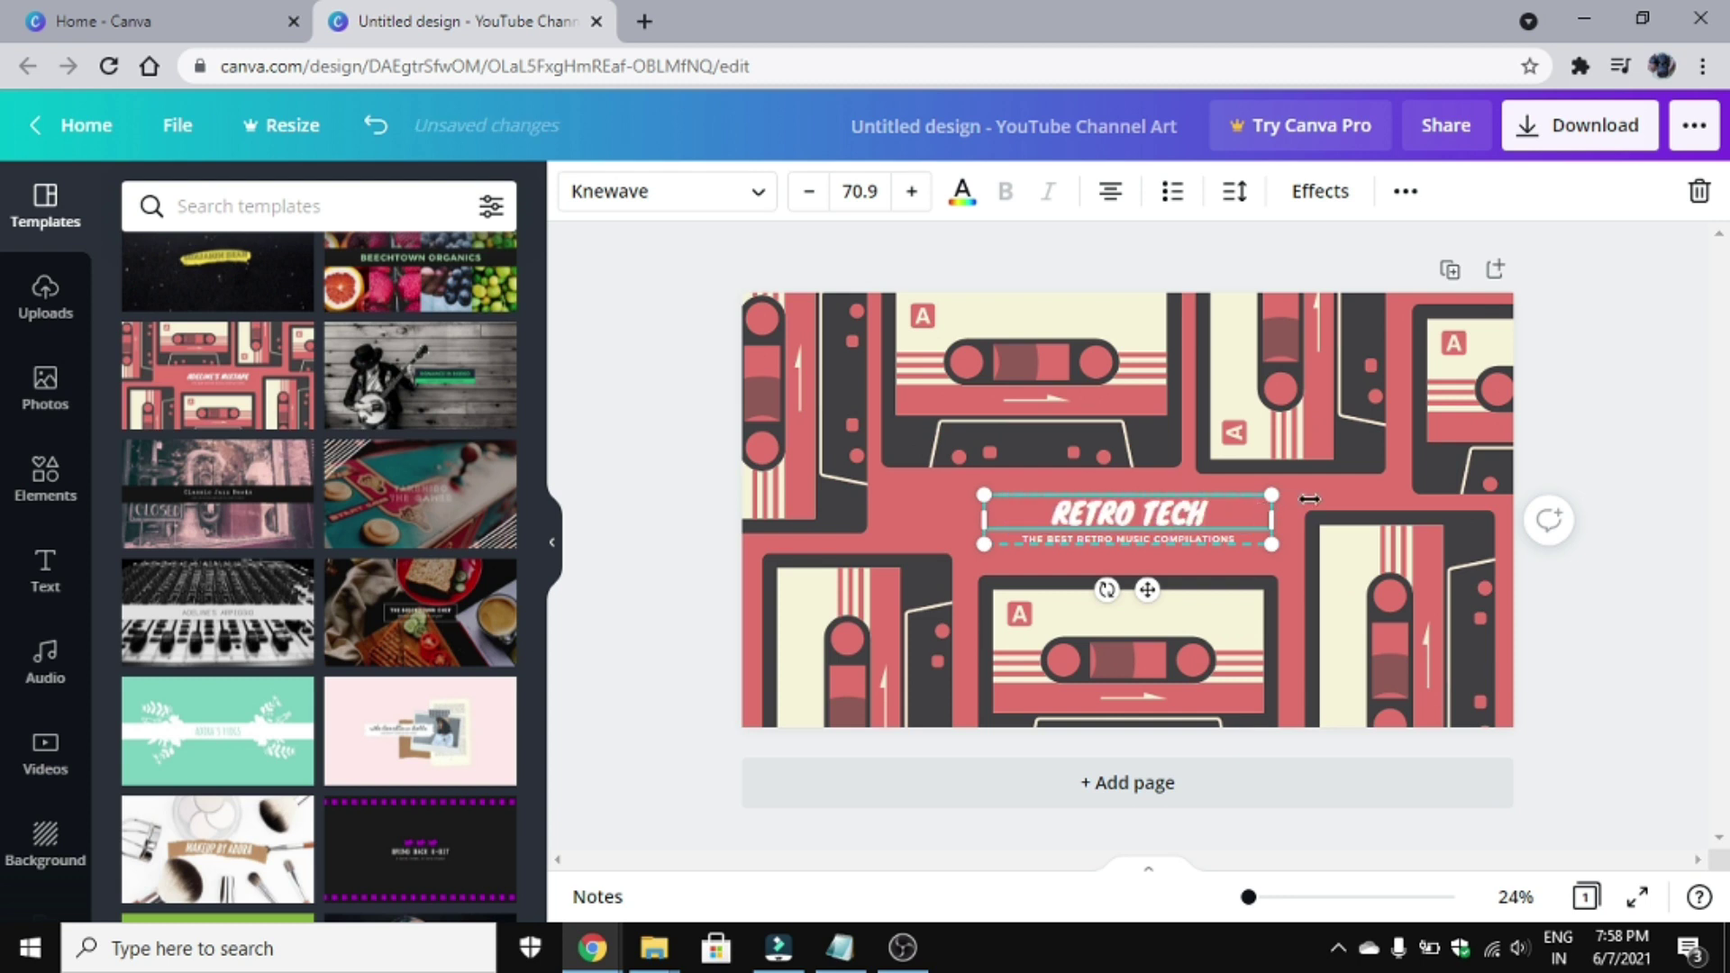
- Select and delete the old tagline text beneath the title
left_click(1240, 533)
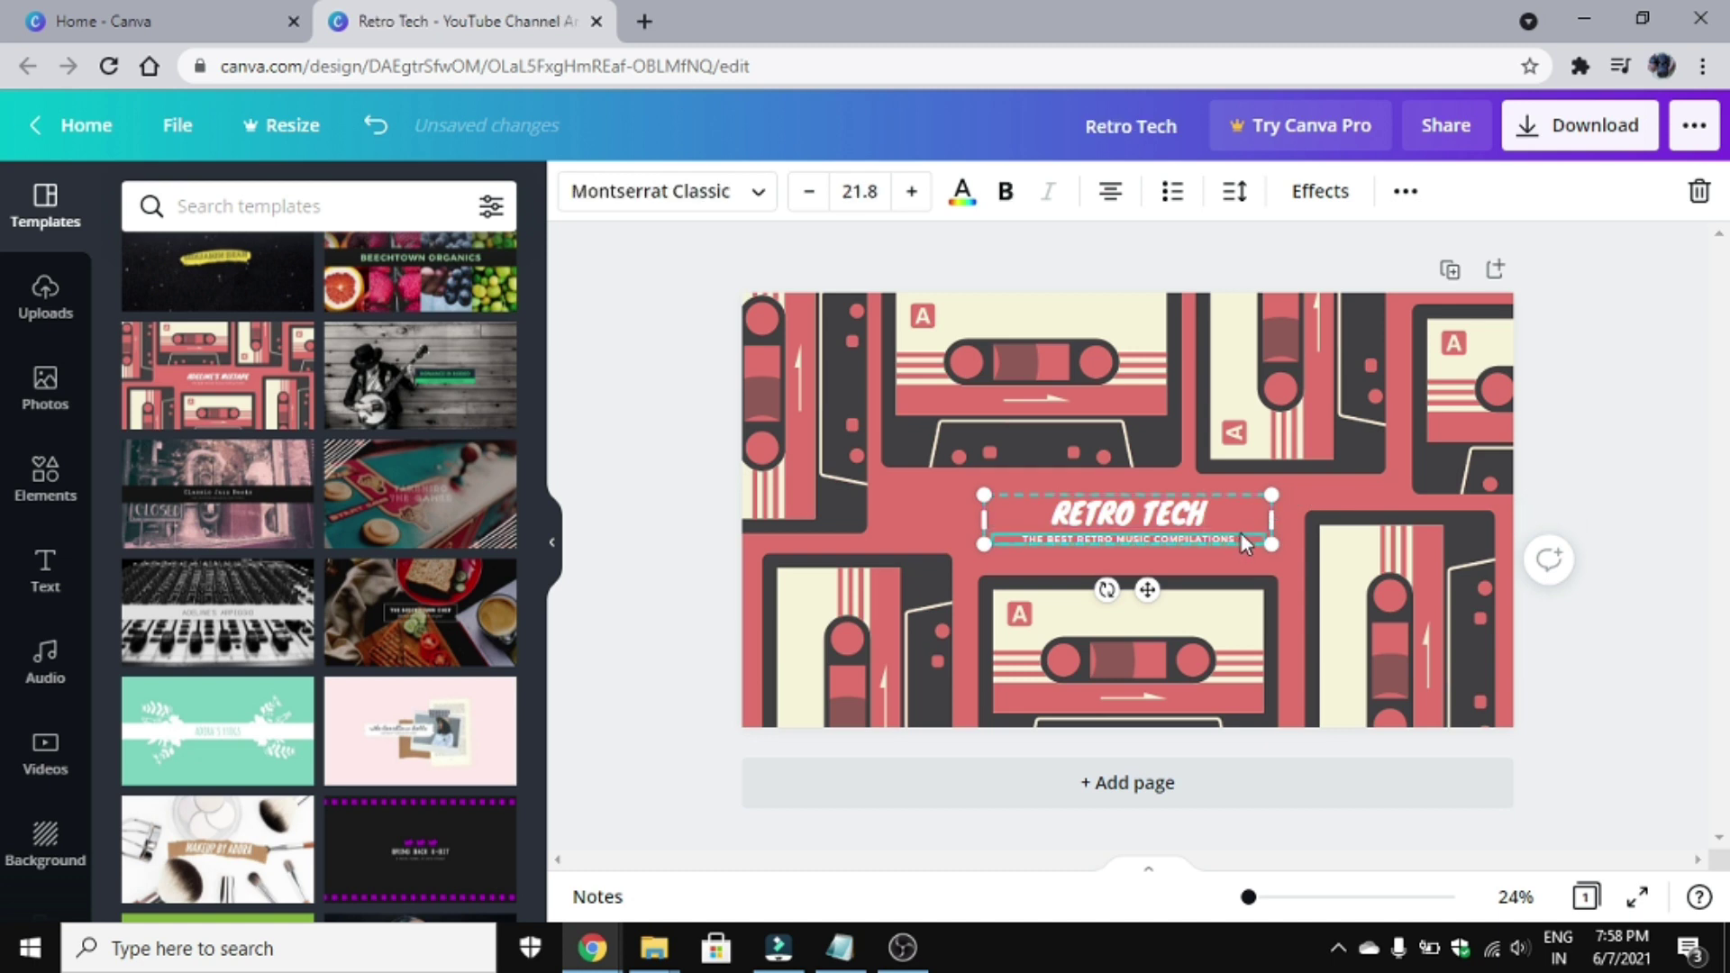
left_click(1241, 537)
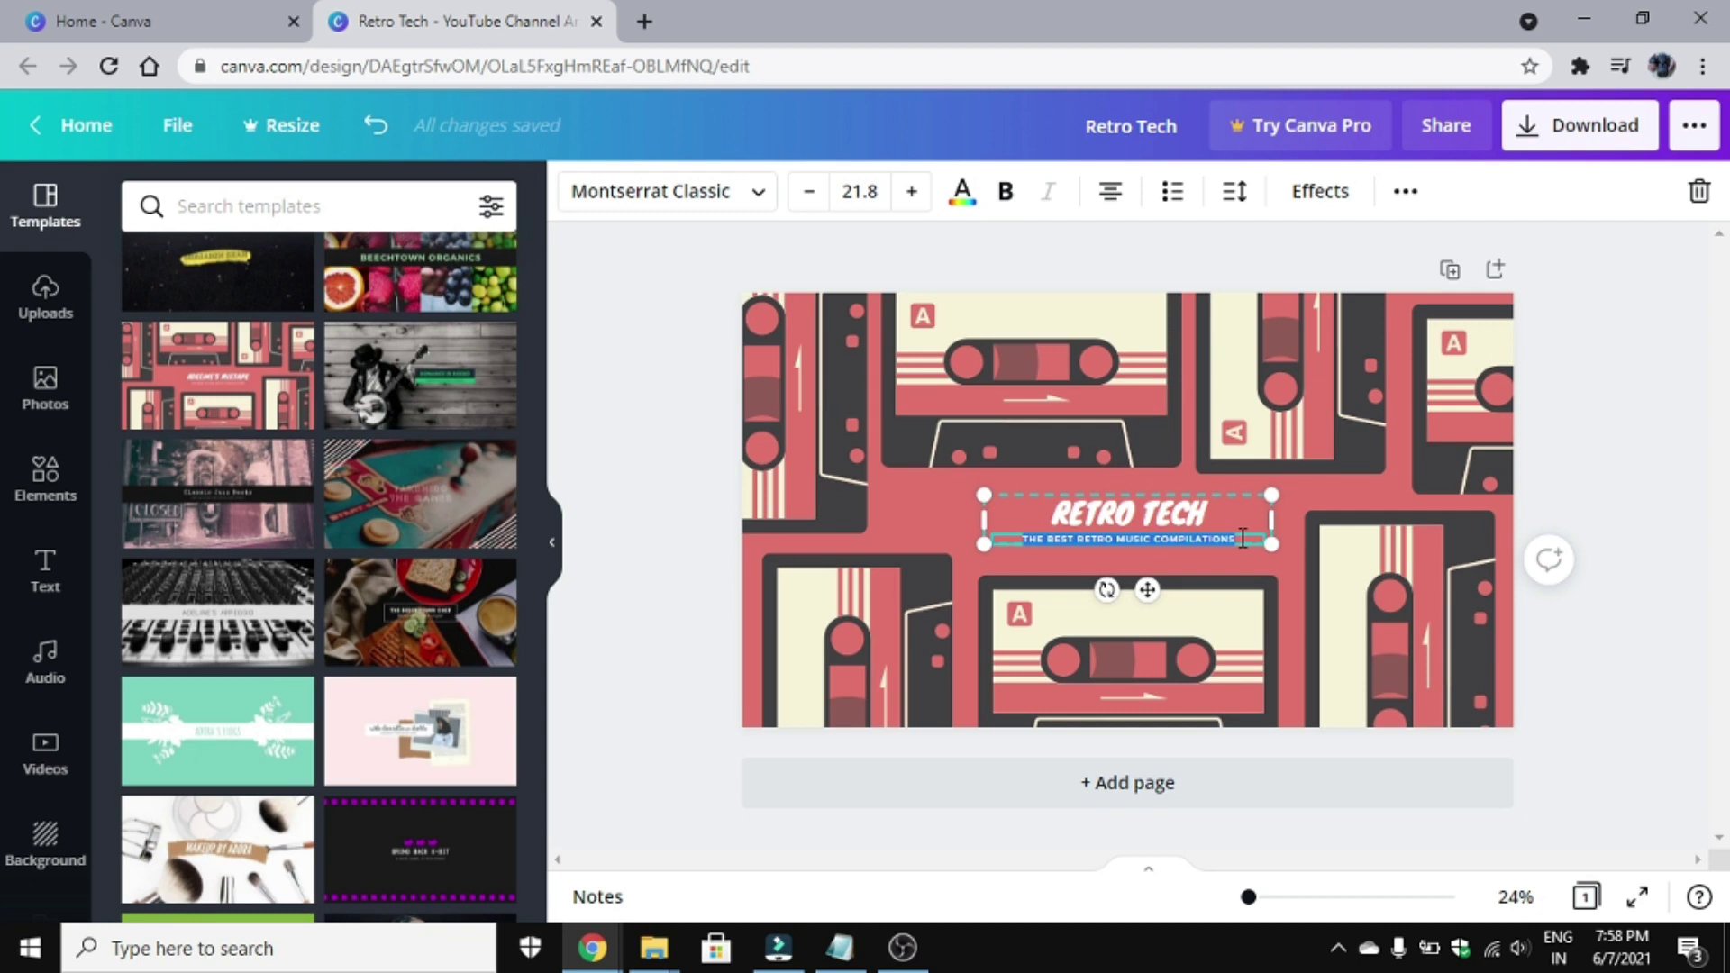
key("BackSpace")
type("OLD IS COLD")
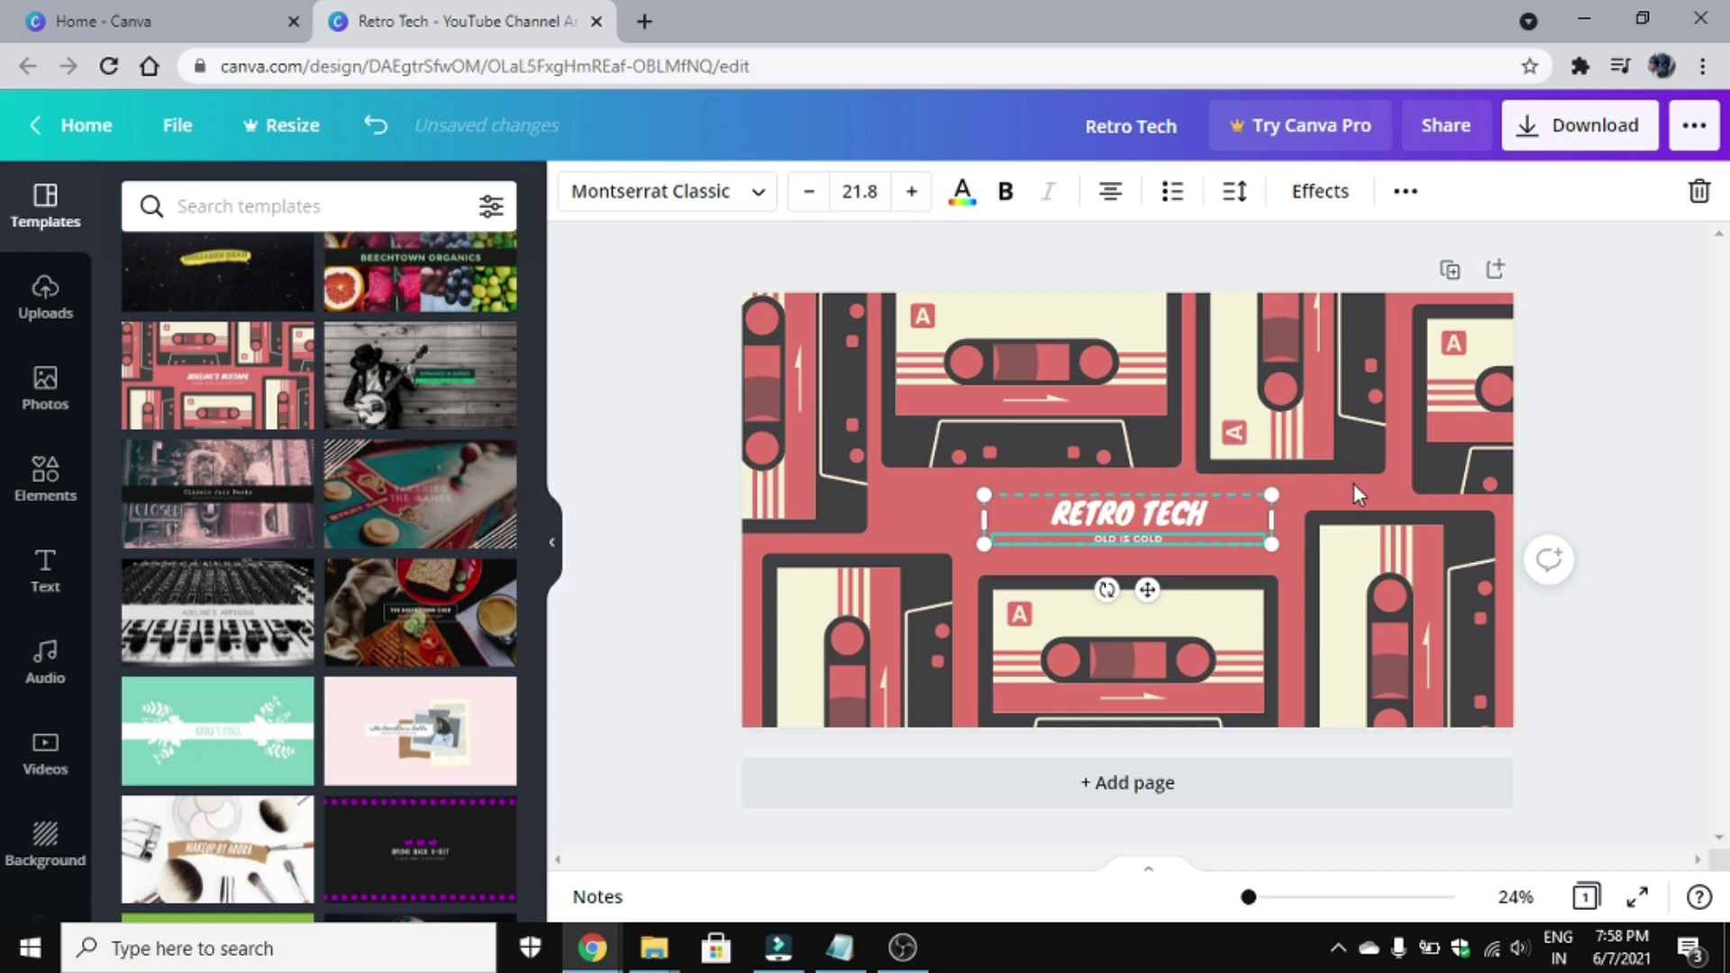
- Try black, red and pink as the background, then restore the original salmon colour
left_click(1353, 483)
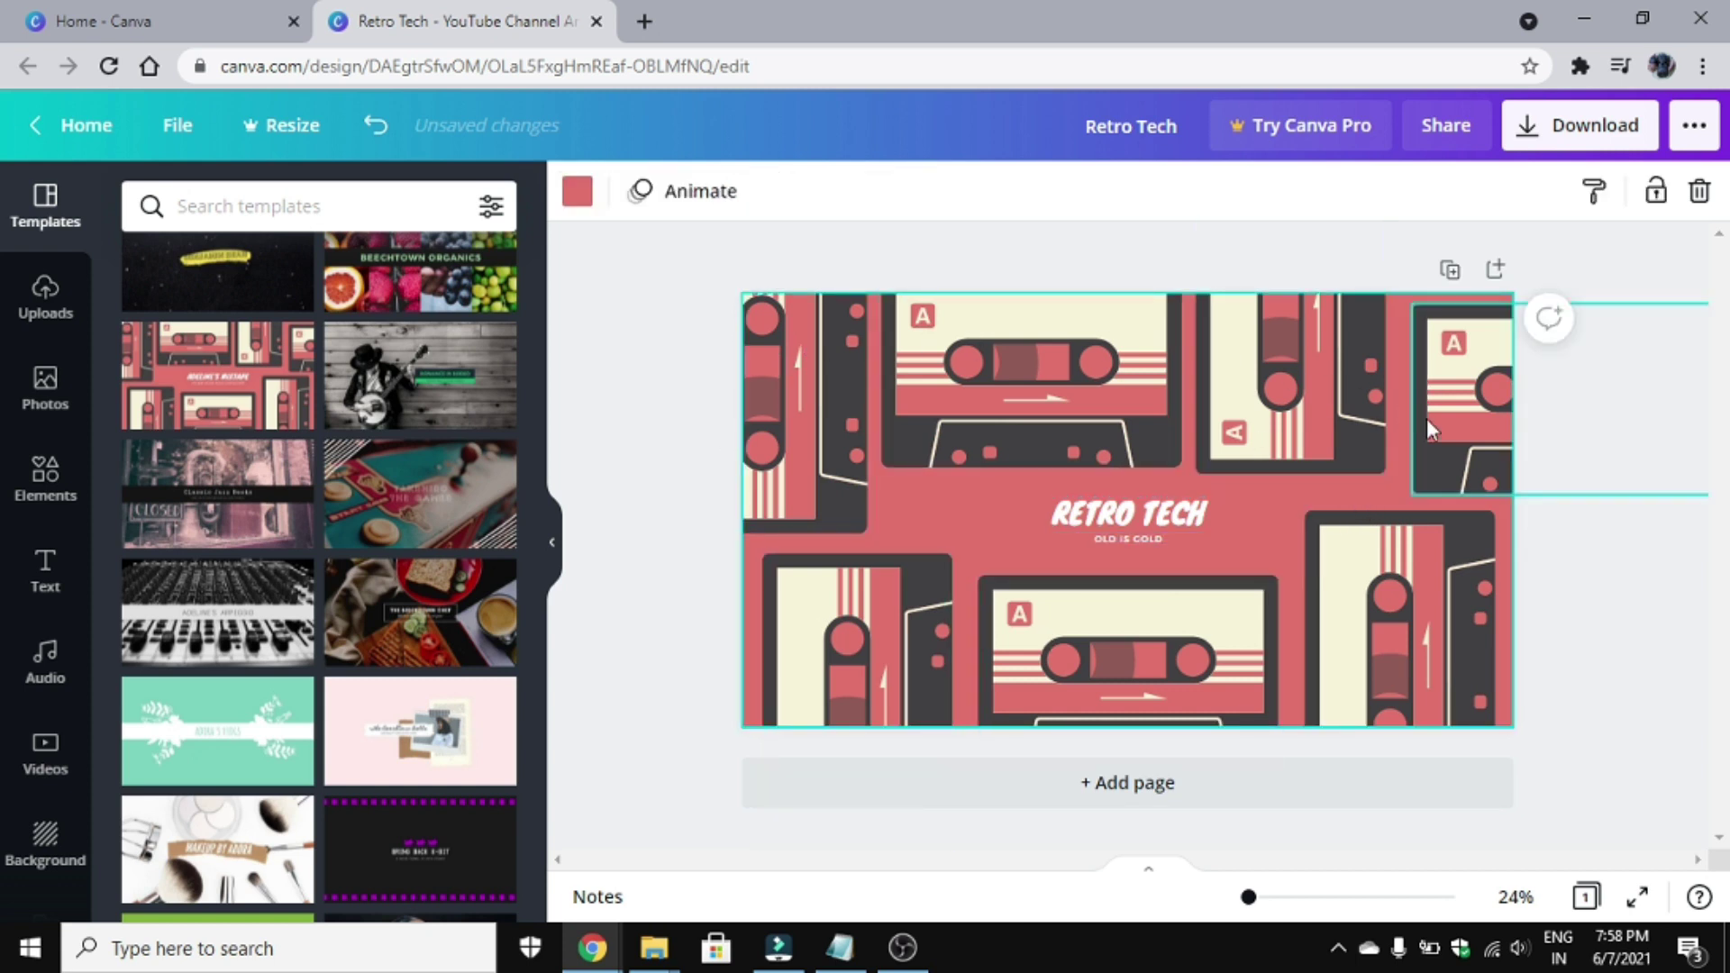
scroll(369, 598, "down", 5)
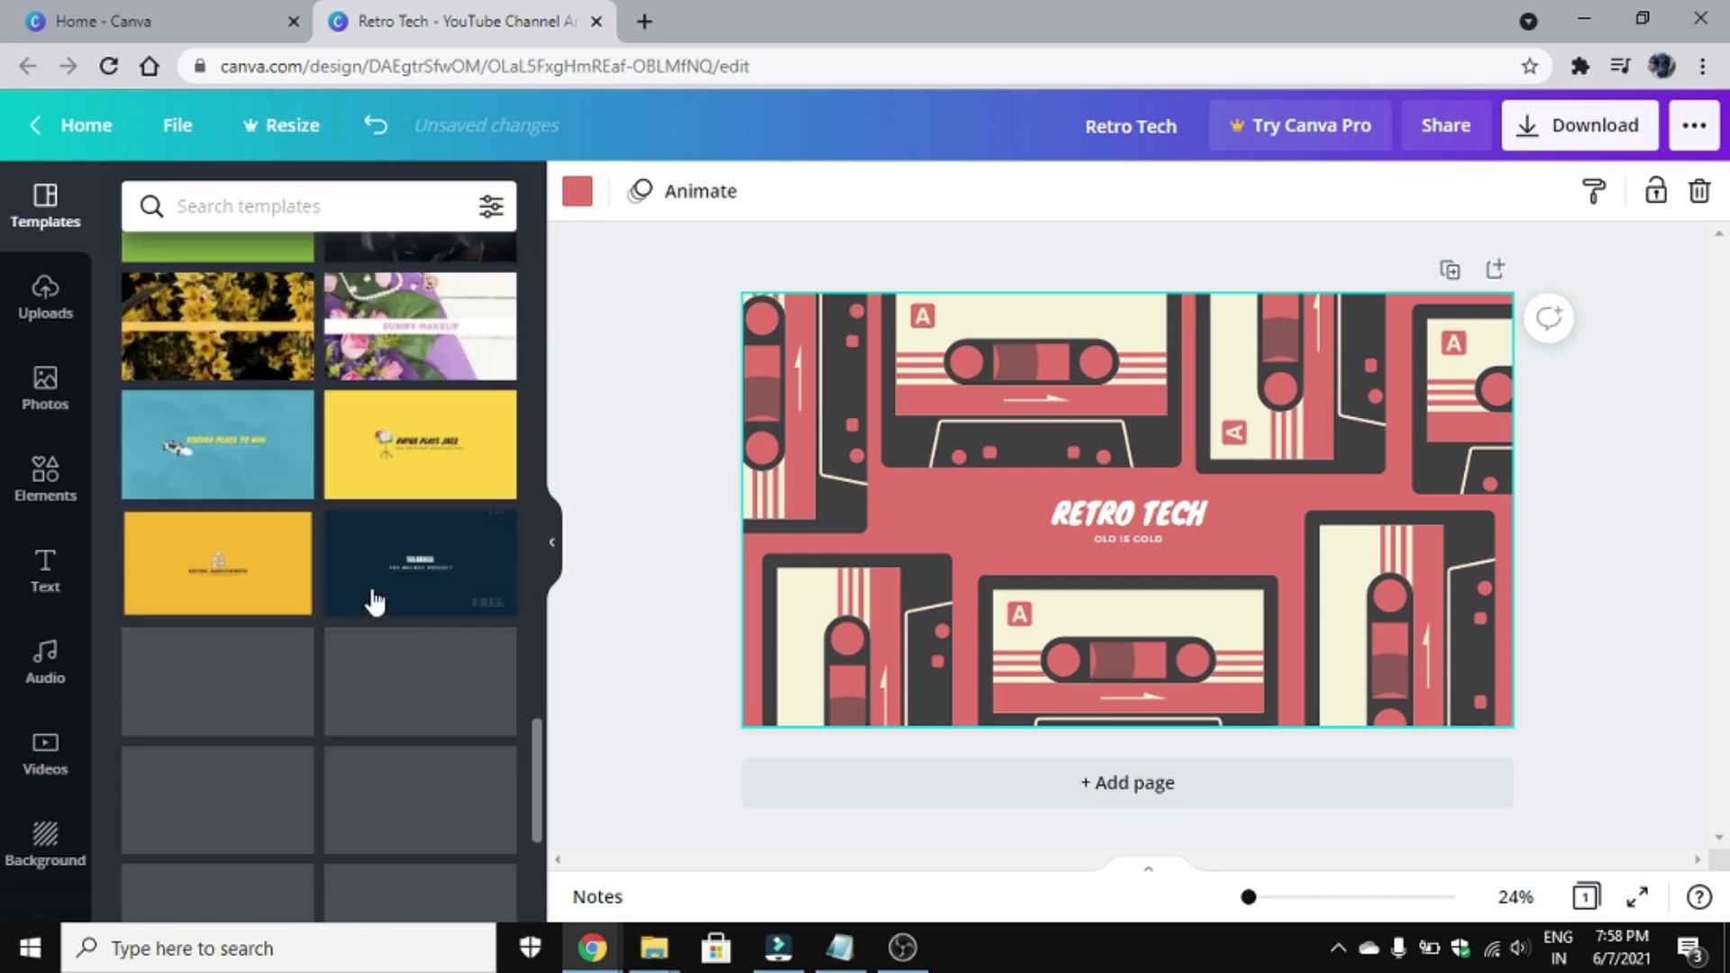
scroll(372, 600, "down", 3)
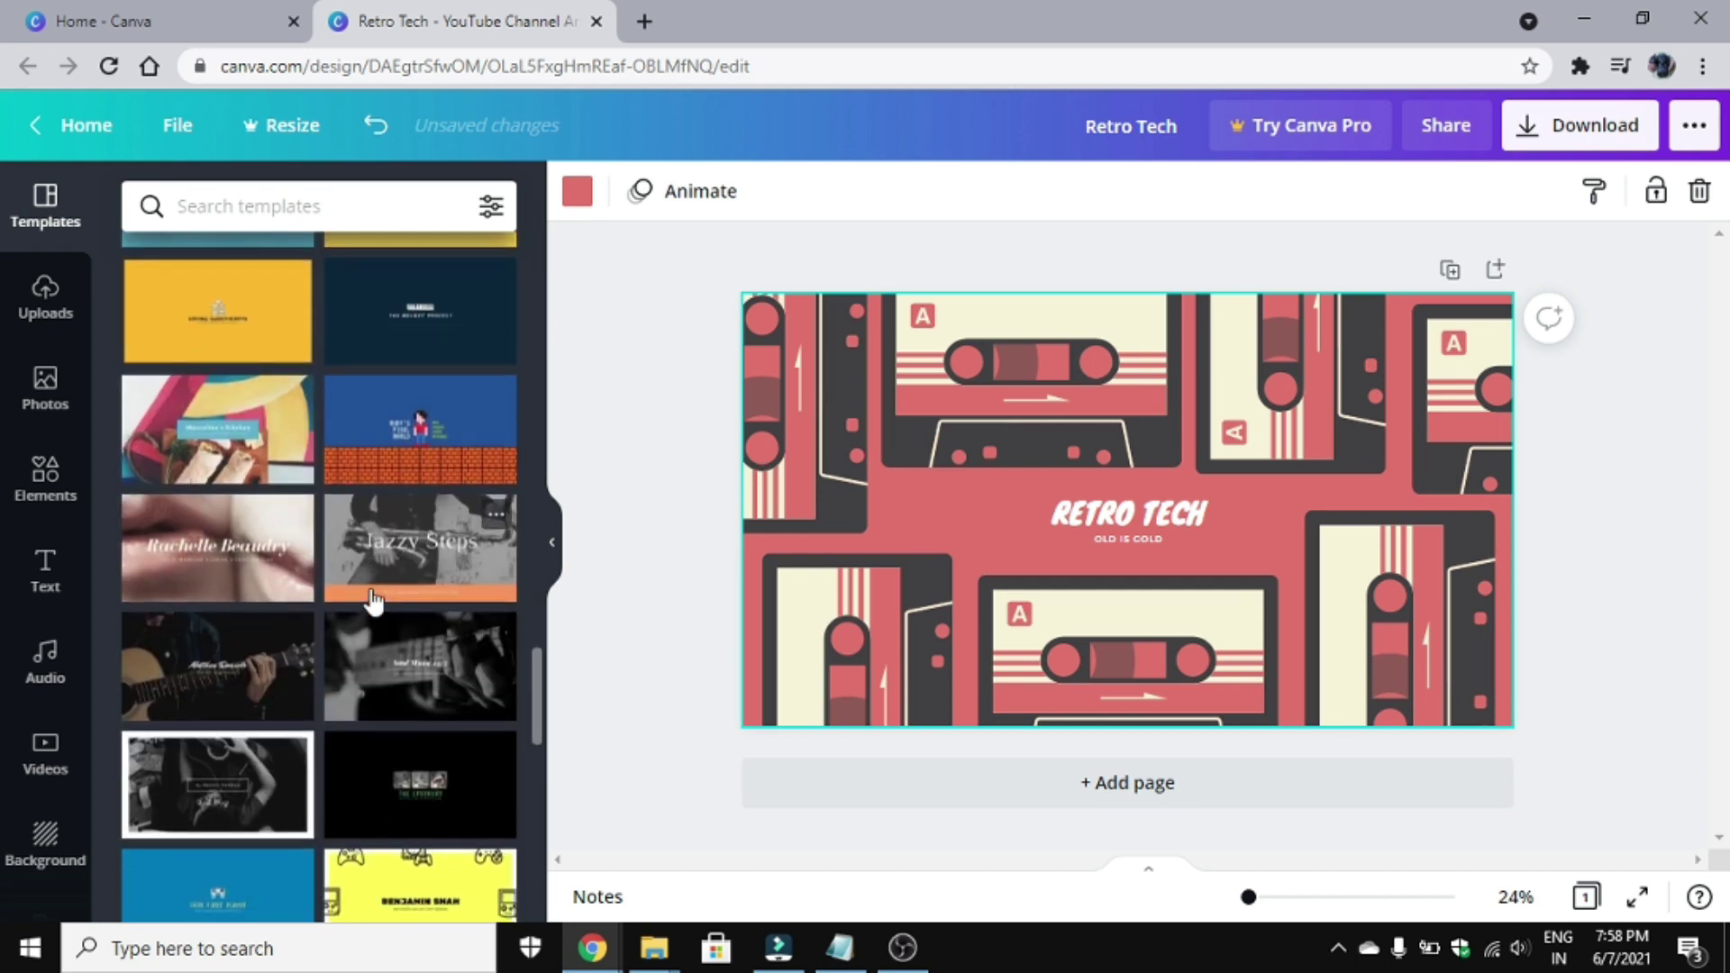
scroll(372, 601, "down", 2)
scroll(372, 601, "down", 3)
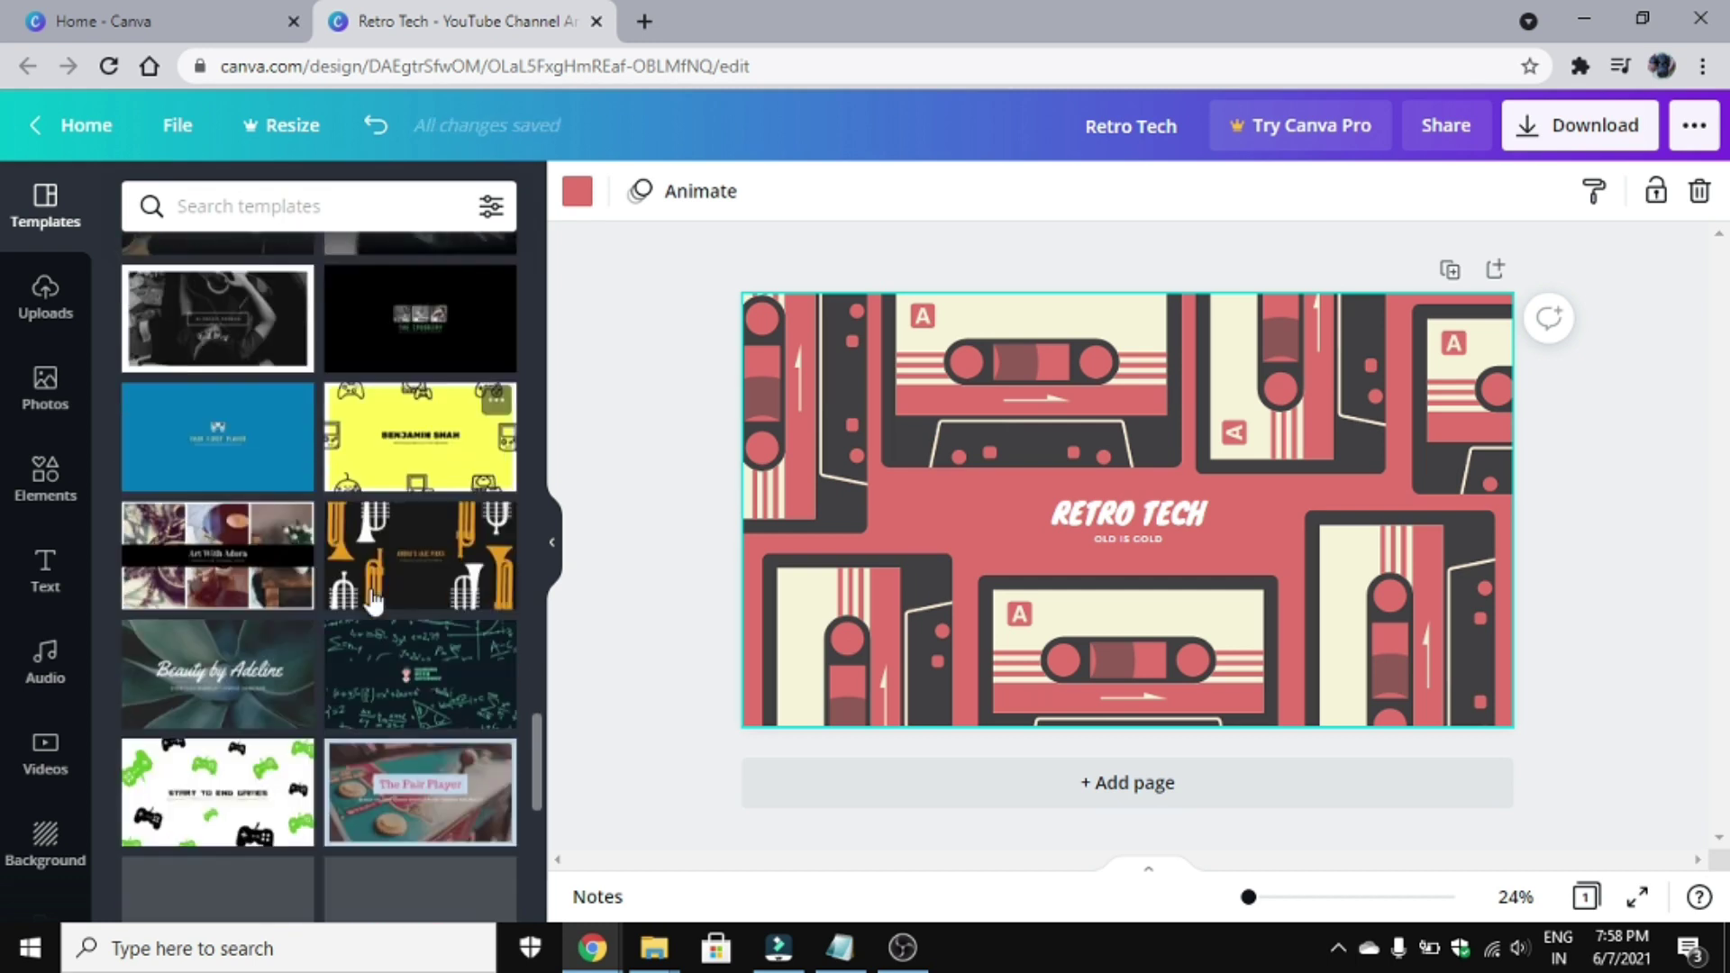
scroll(372, 601, "down", 3)
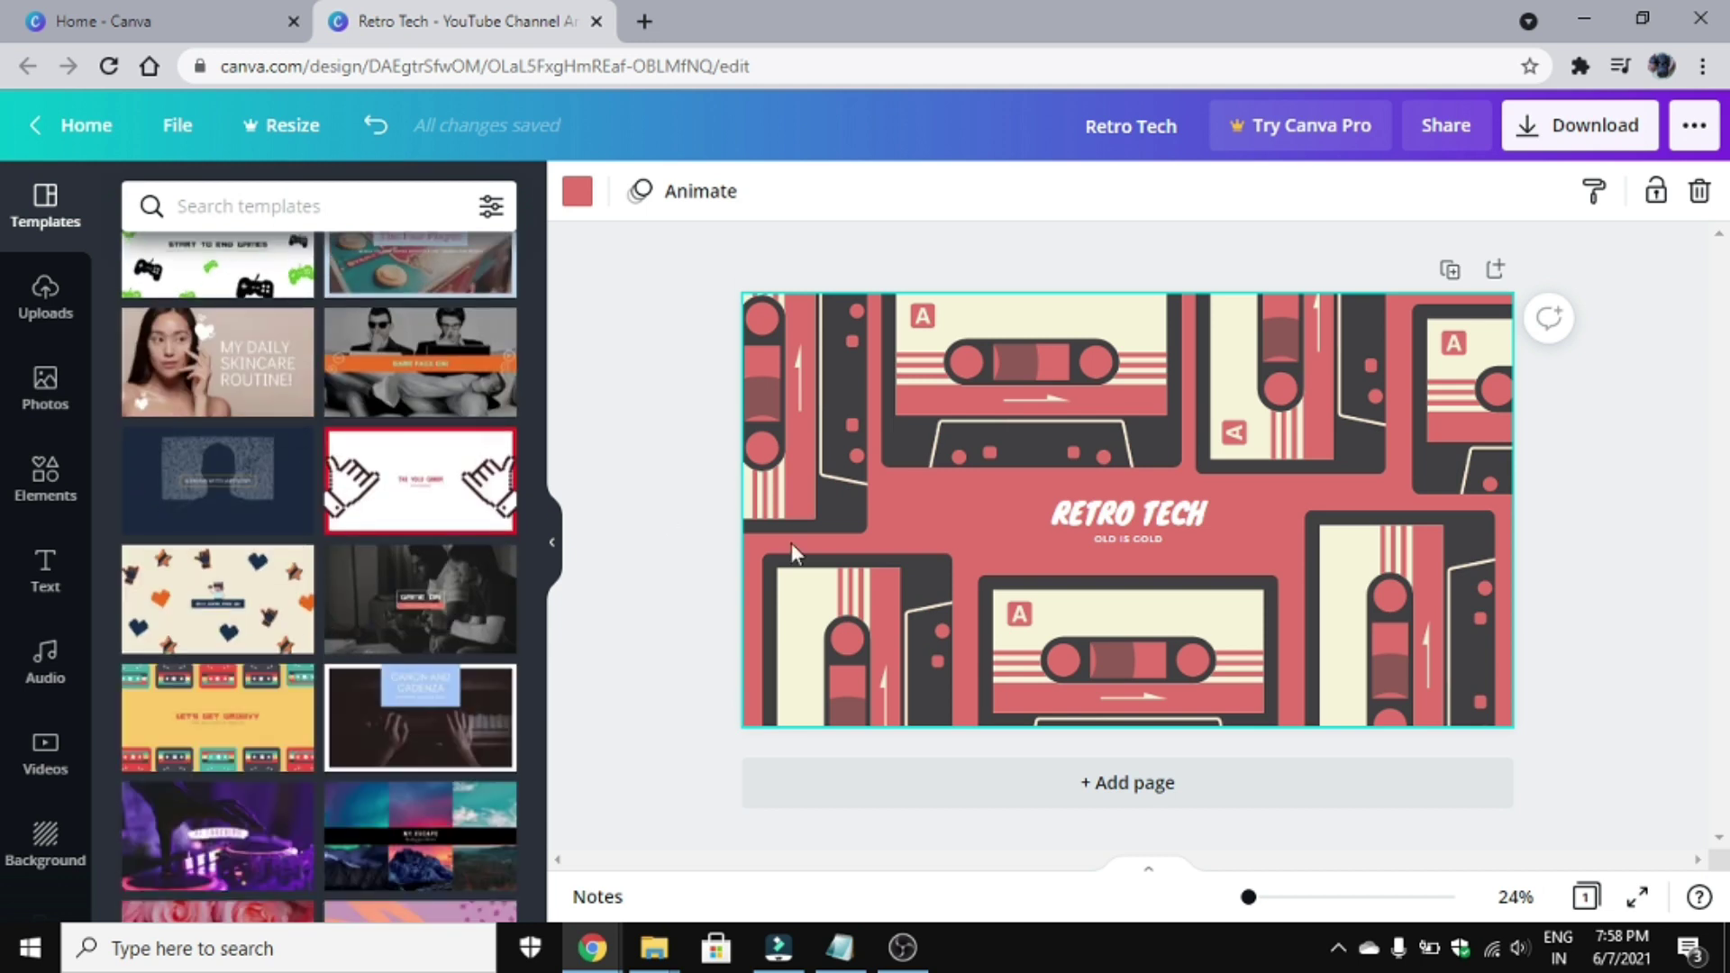
left_click(578, 198)
left_click(157, 609)
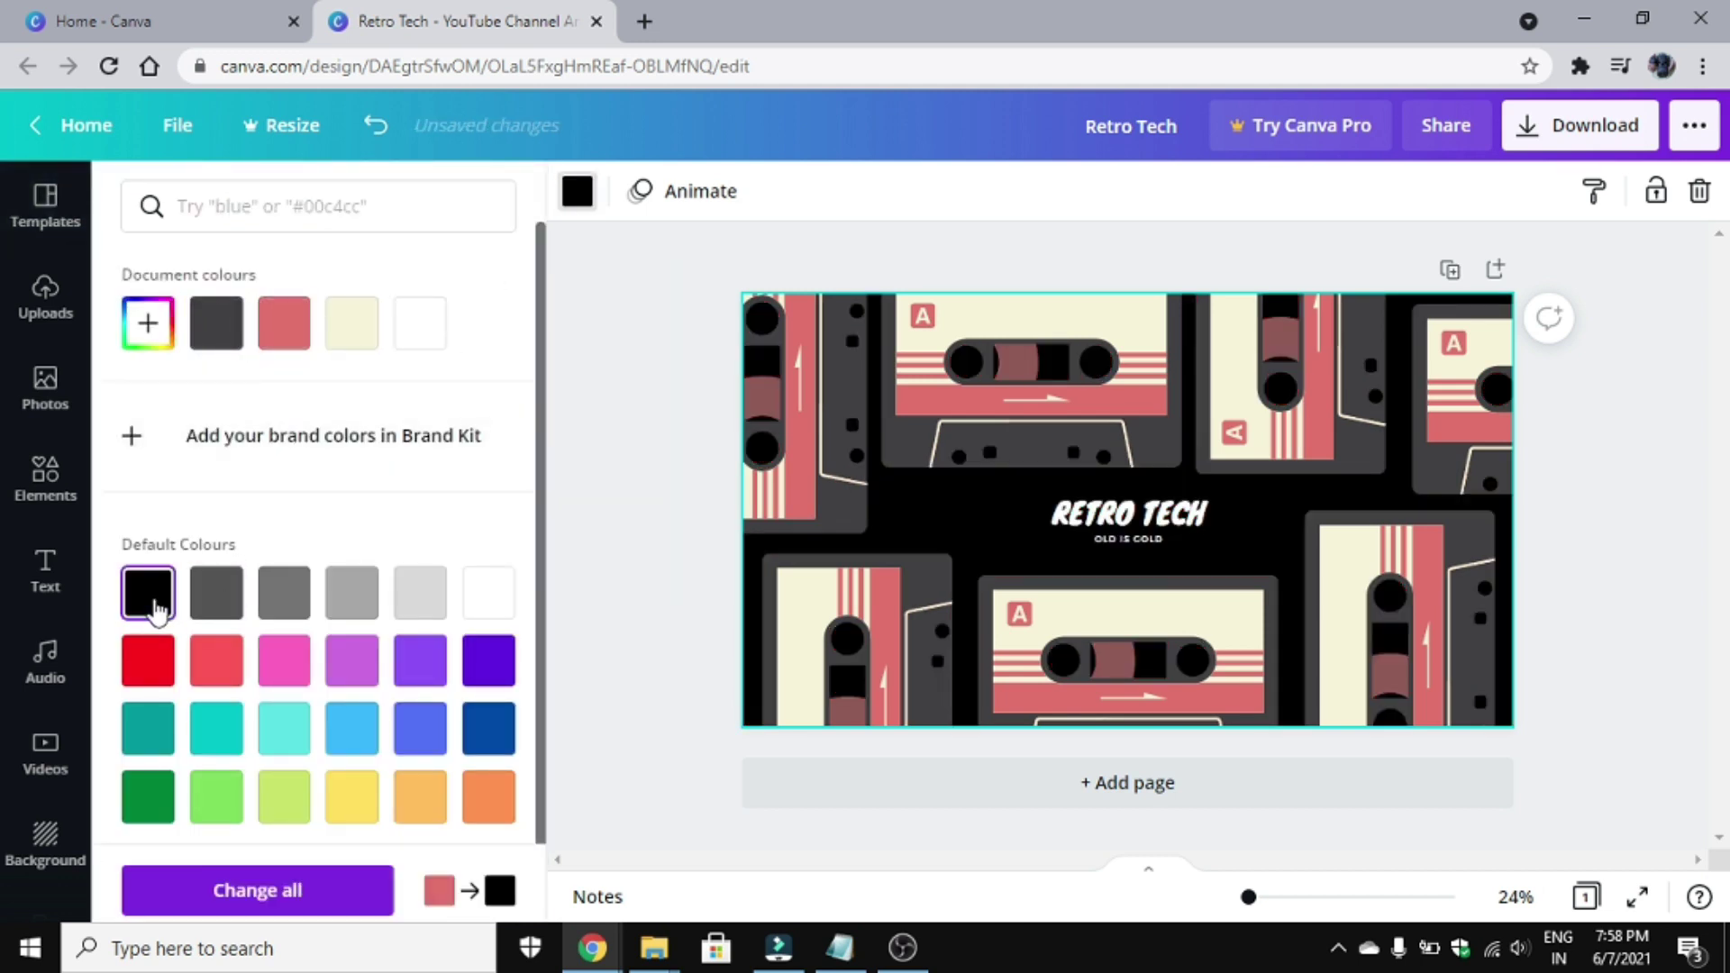
left_click(211, 665)
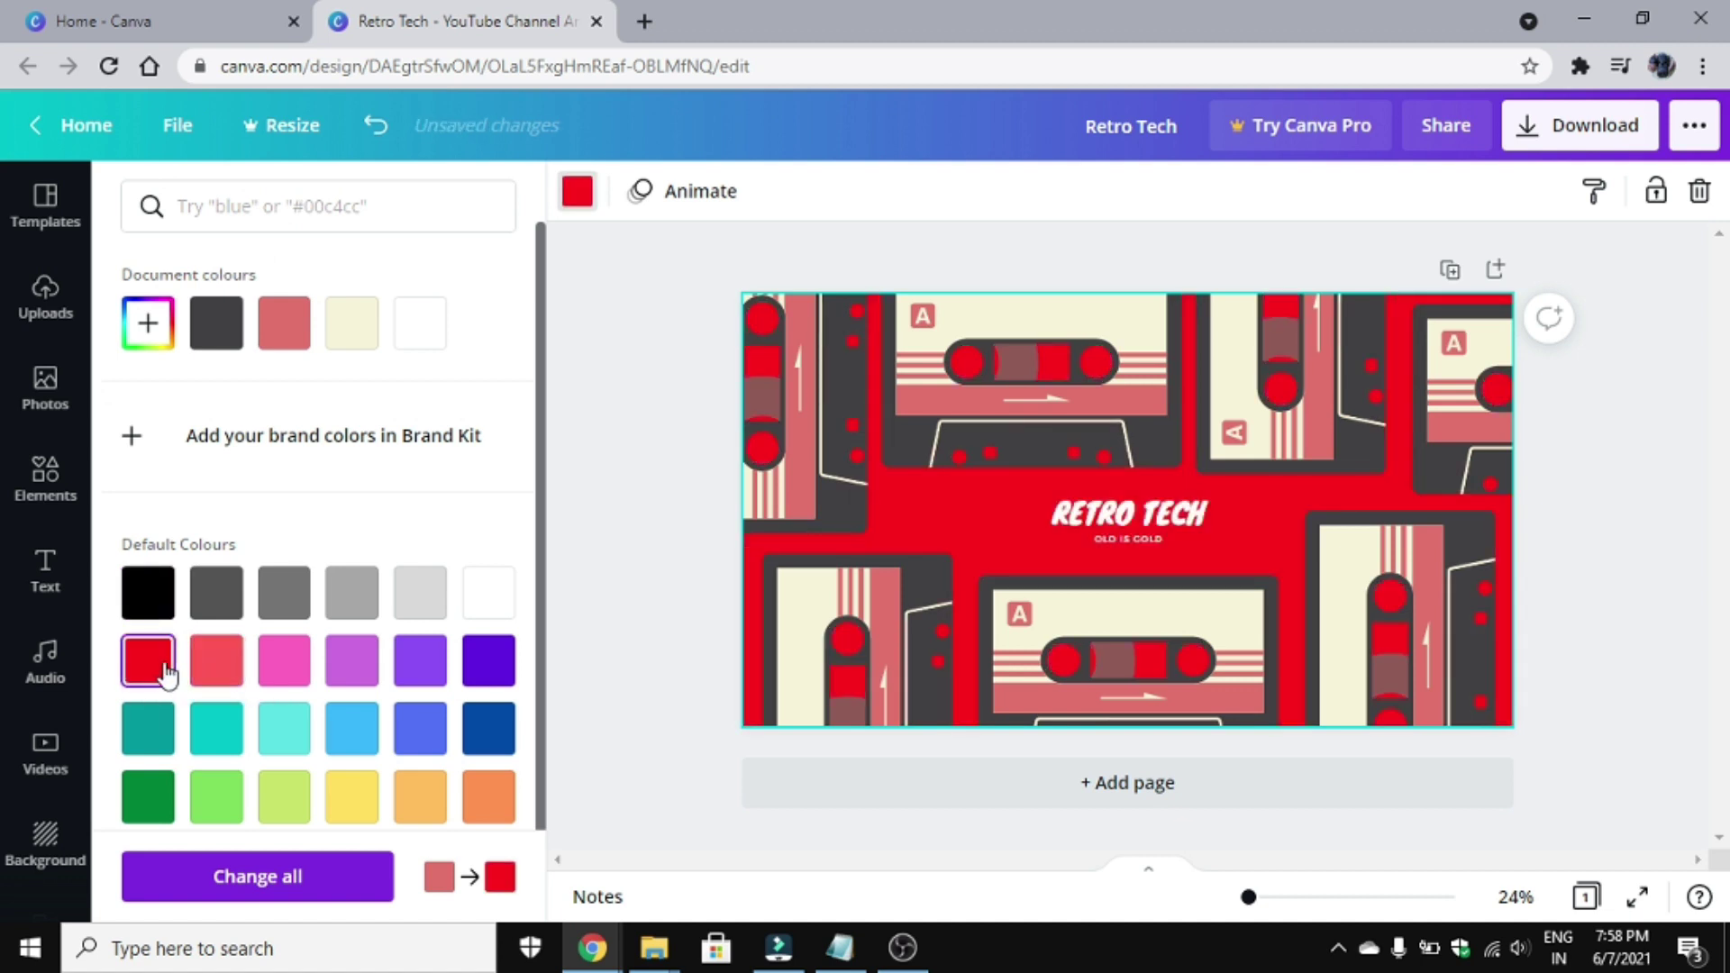
left_click(213, 675)
left_click(279, 662)
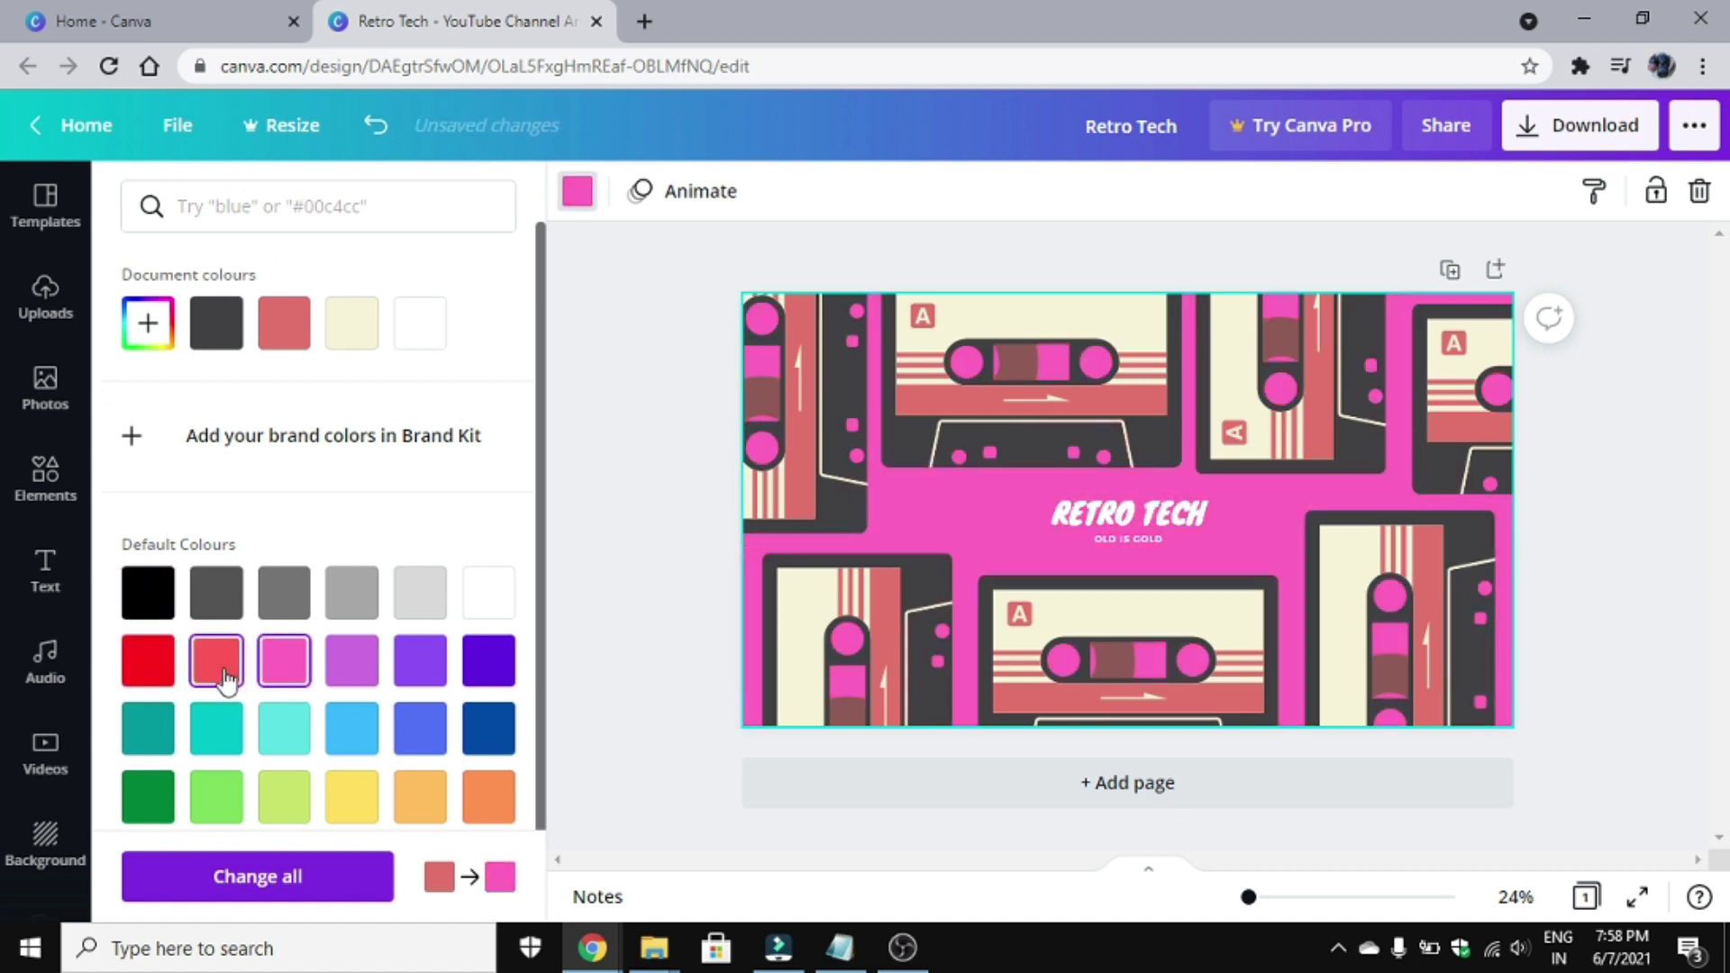
left_click(221, 671)
left_click(289, 320)
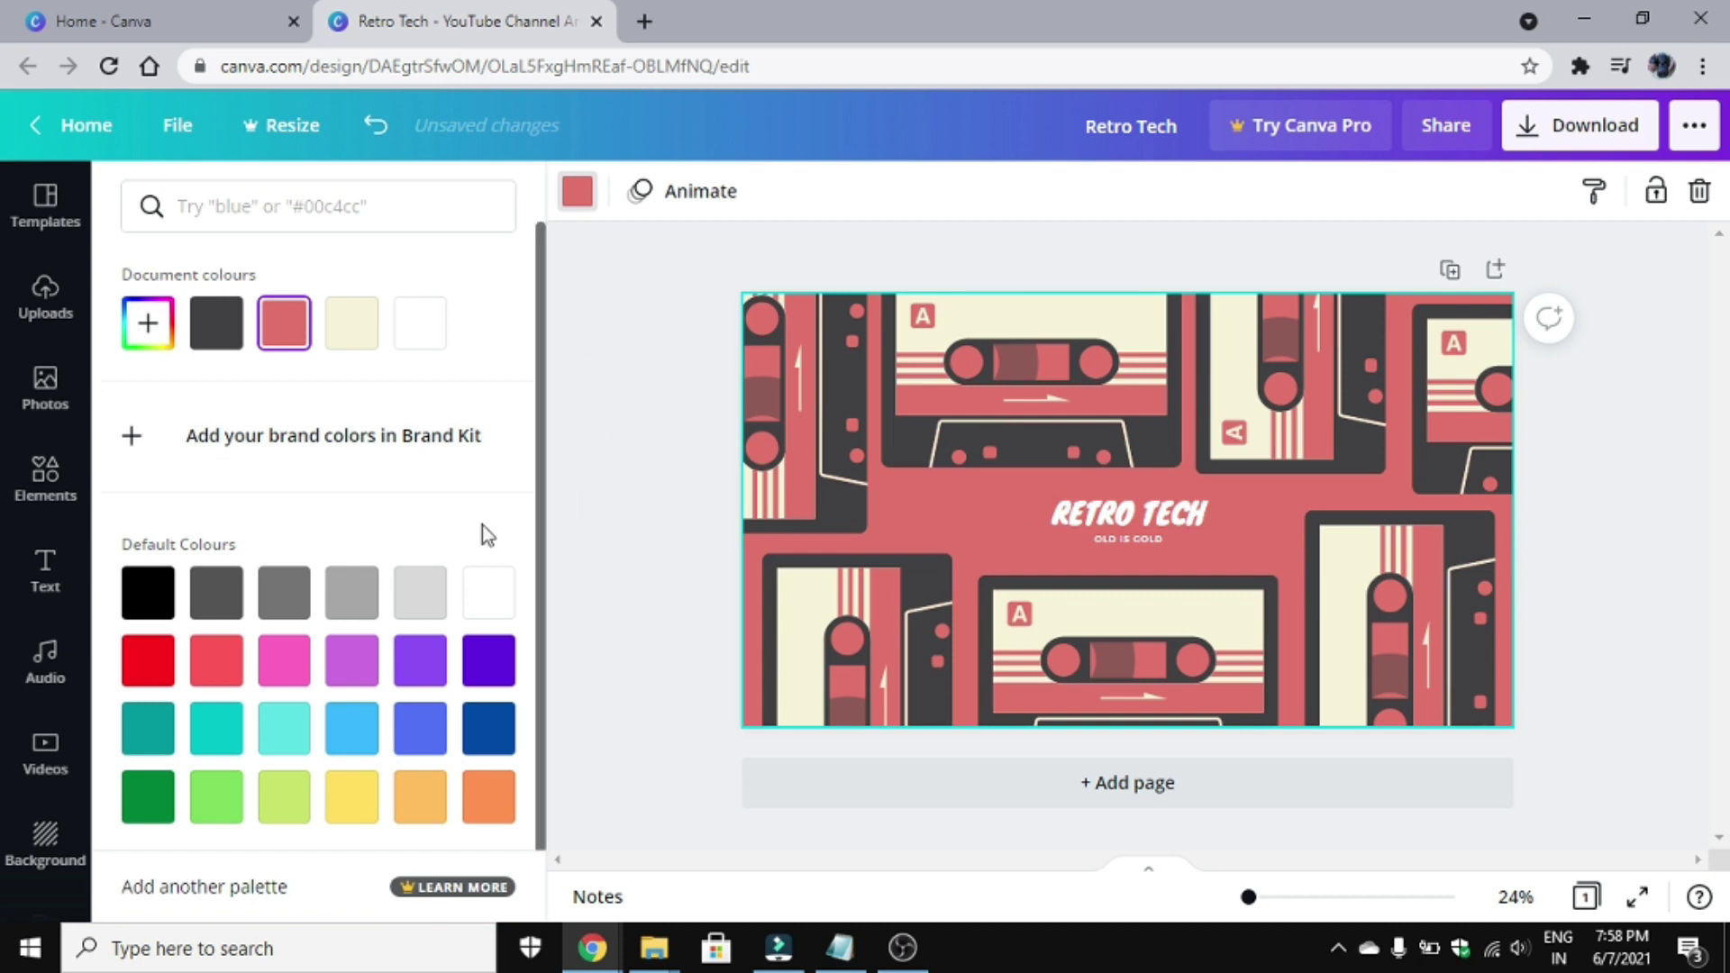
- Browse the font list for the RETRO TECH title
left_click(1097, 526)
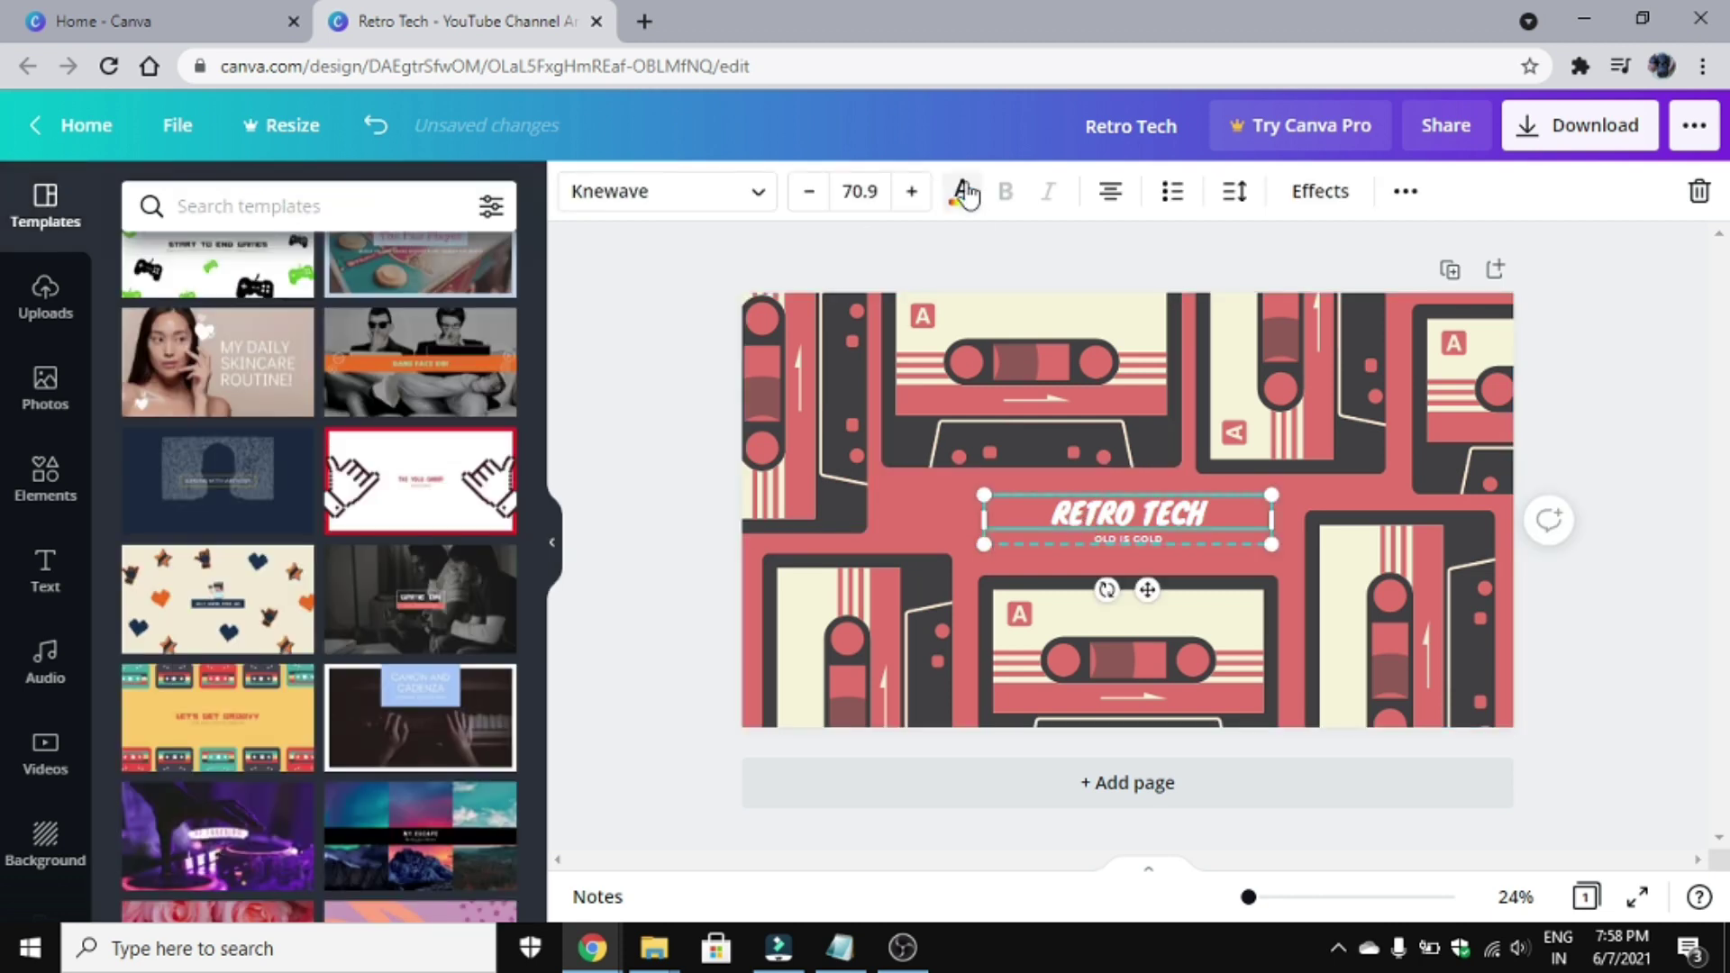
left_click(745, 192)
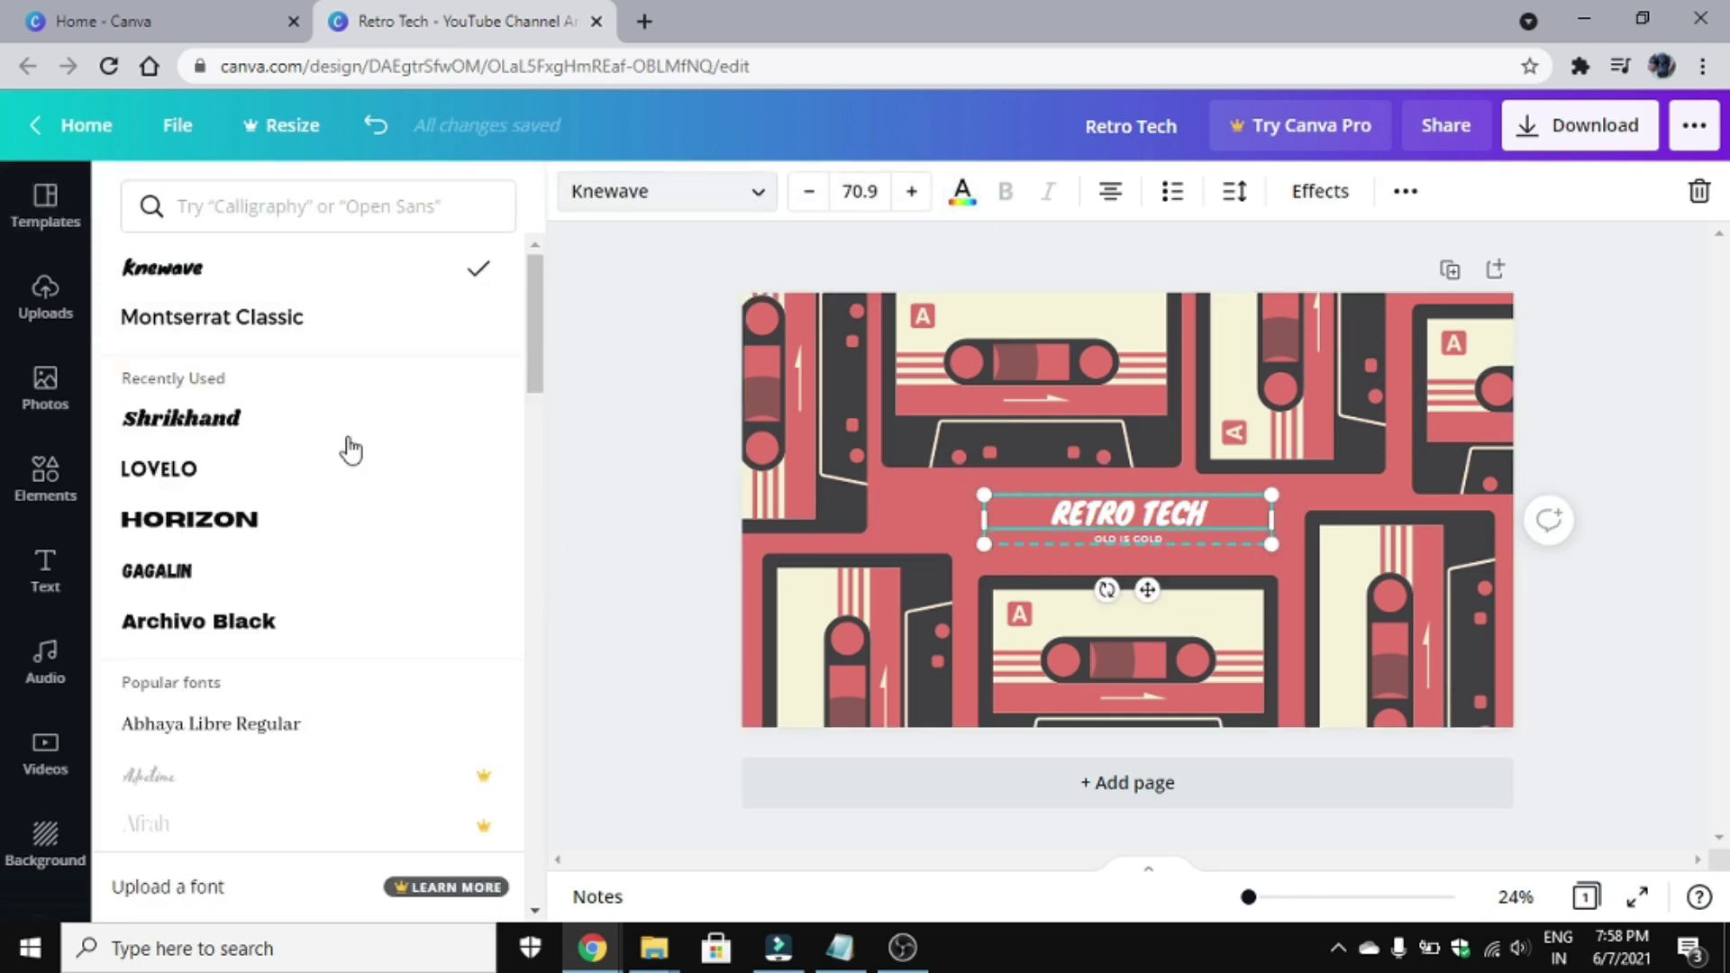
scroll(390, 811, "down", 2)
scroll(383, 793, "down", 4)
- Raise the RETRO TECH title's font size from 70.9 to 80.9
scroll(378, 792, "down", 4)
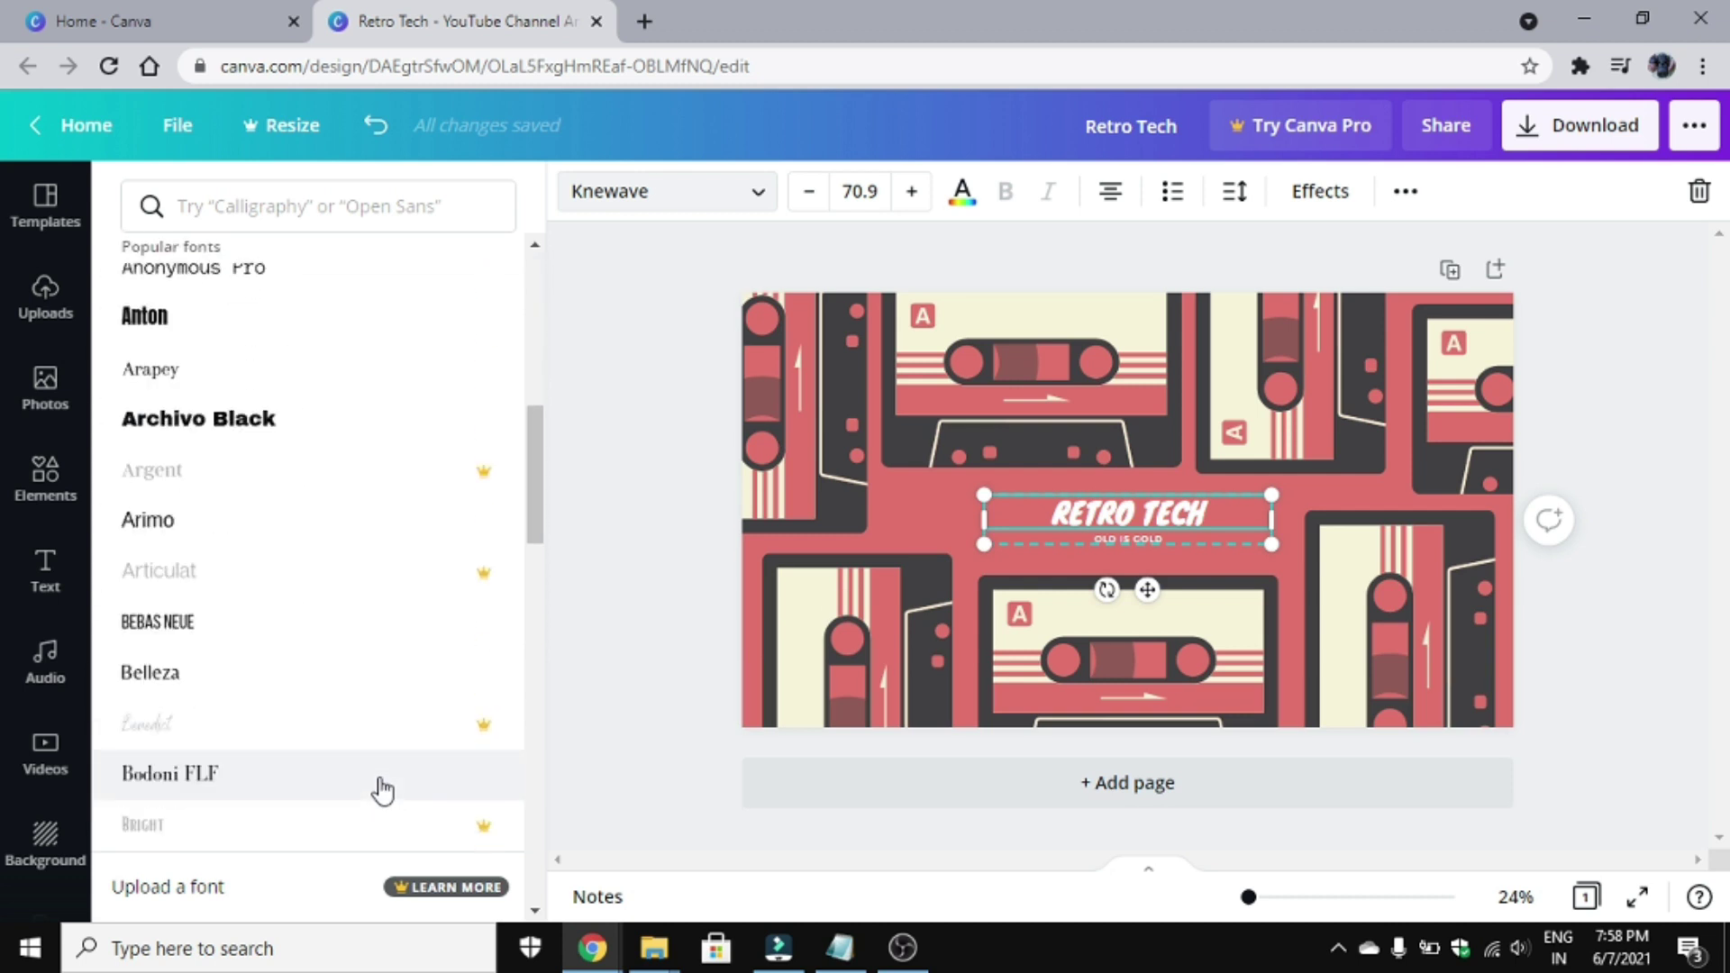
left_click(911, 192)
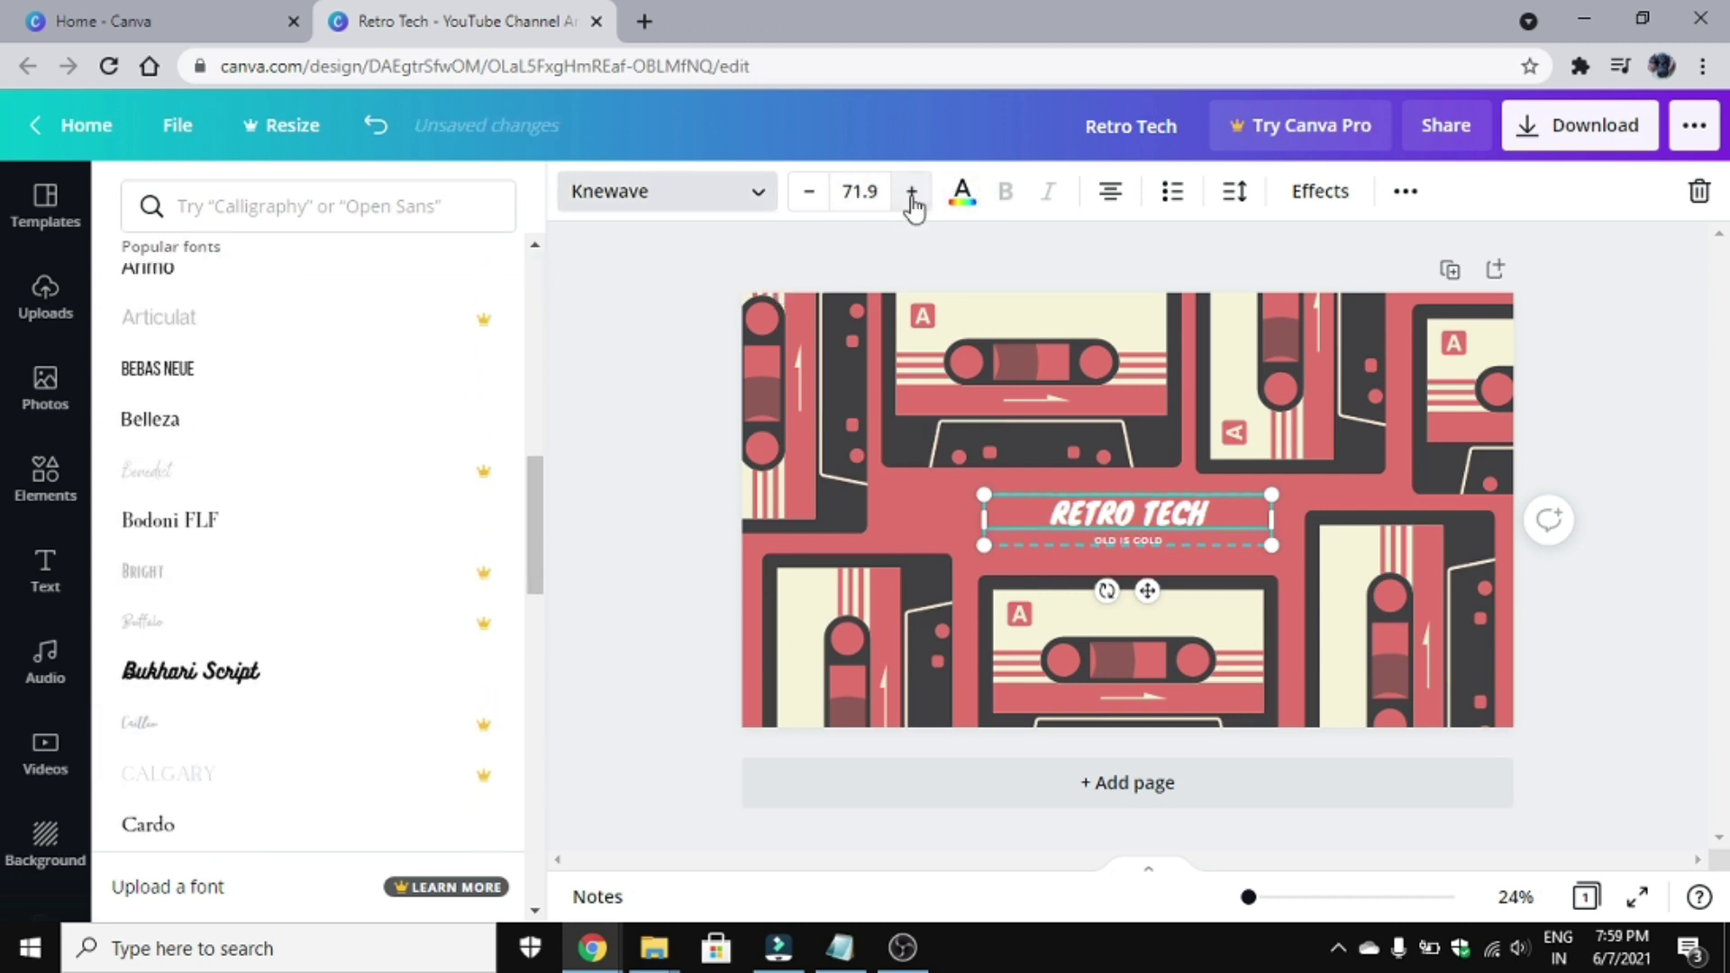
left_click(912, 192)
left_click(911, 192)
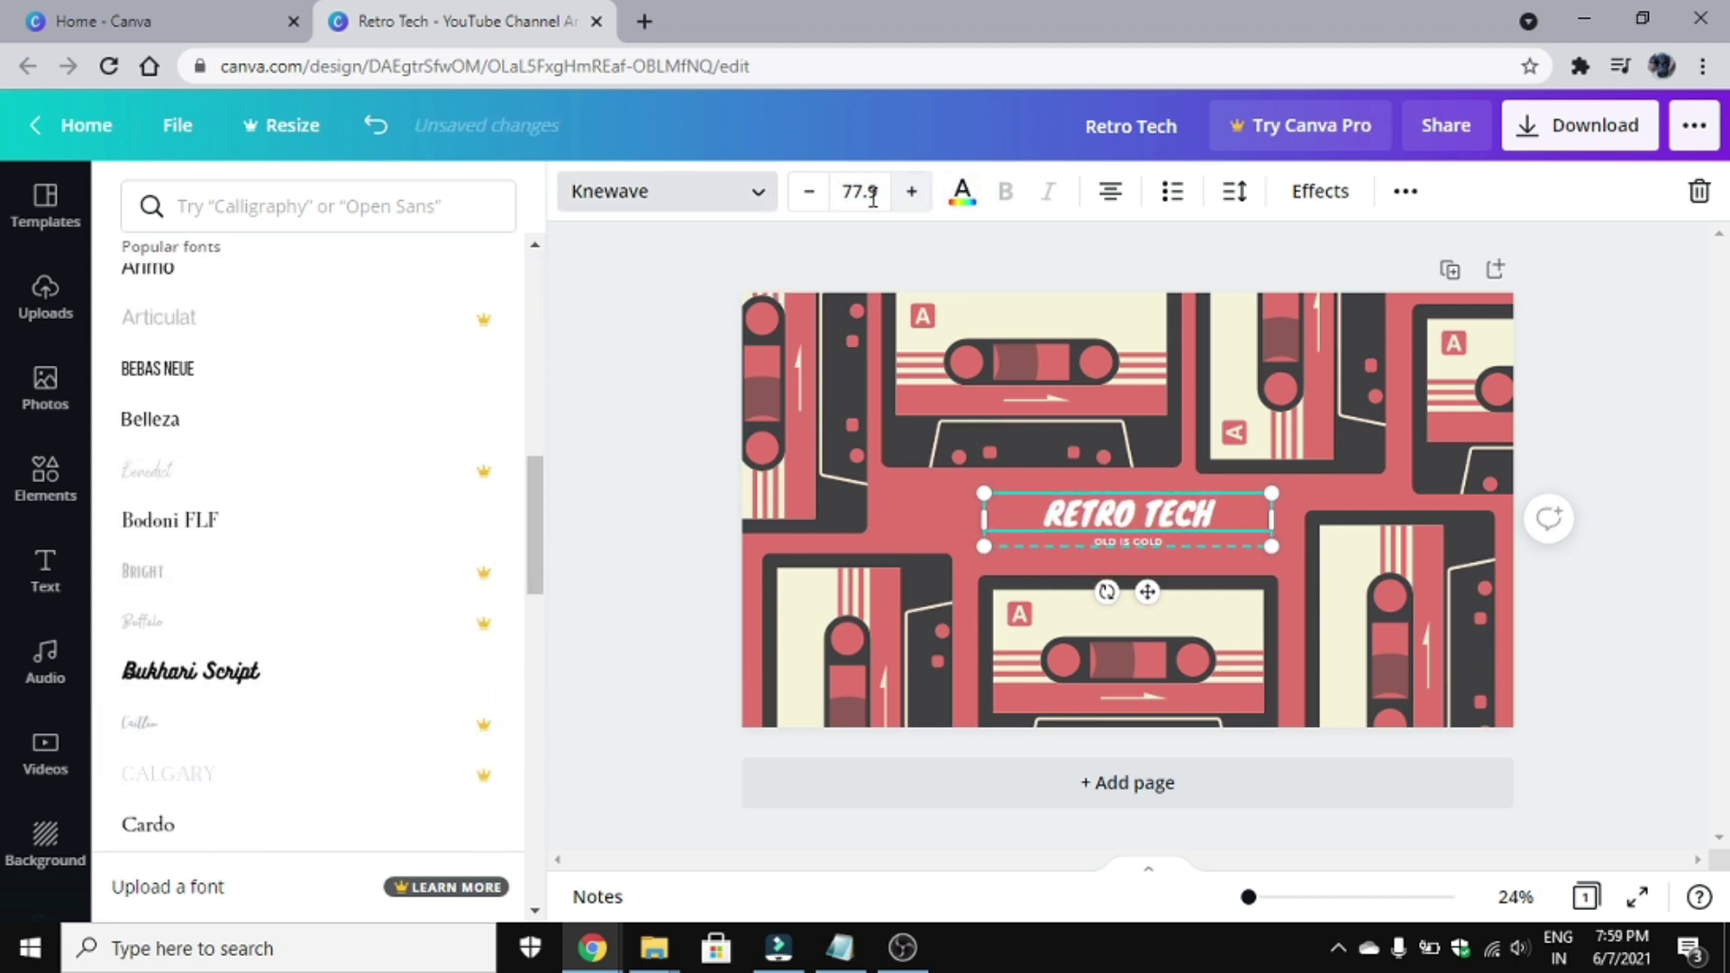
left_click(809, 192)
left_click(912, 191)
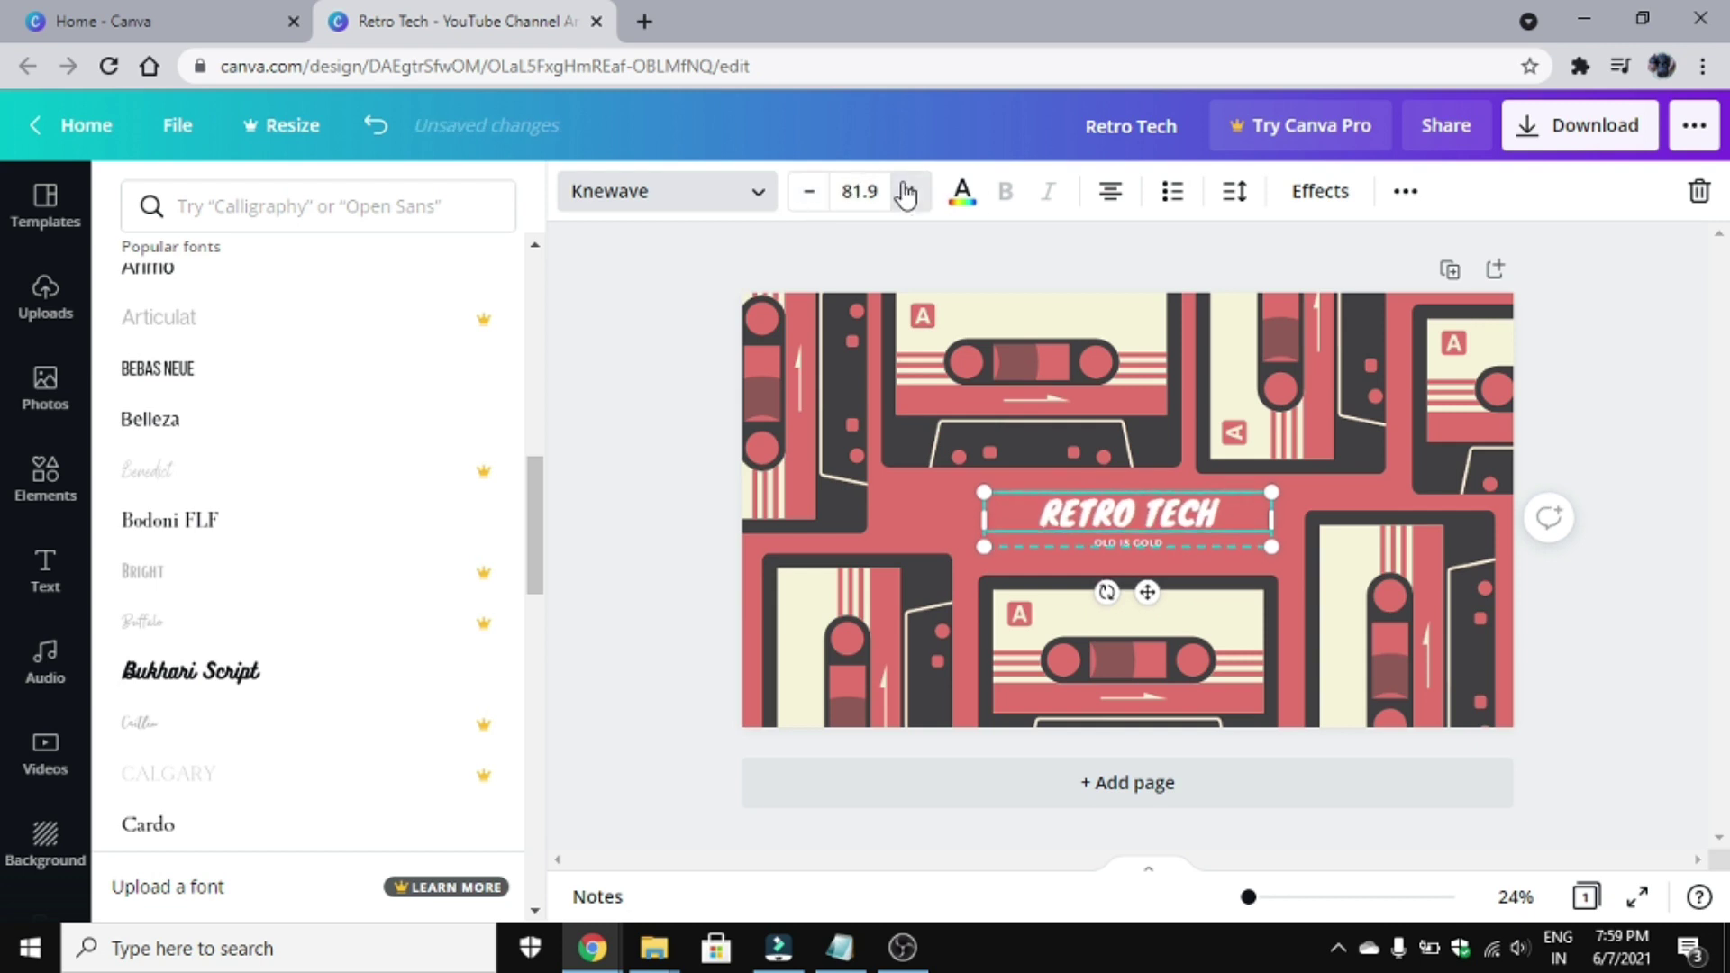
left_click(911, 191)
left_click(808, 192)
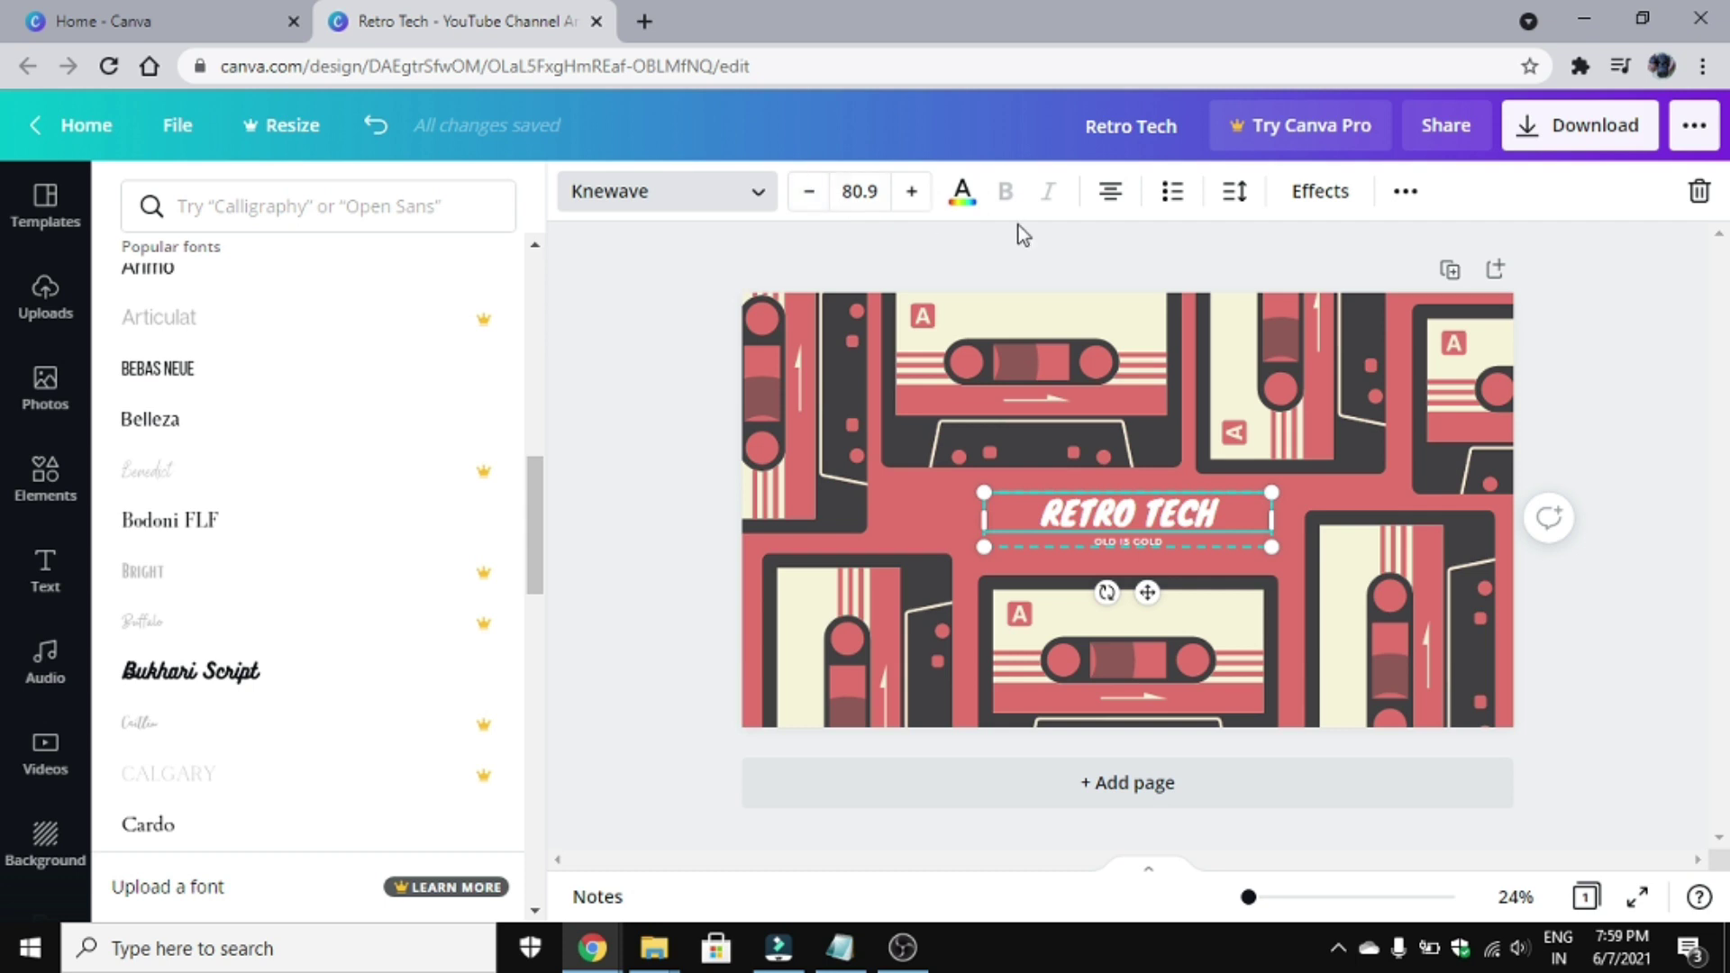
left_click(962, 192)
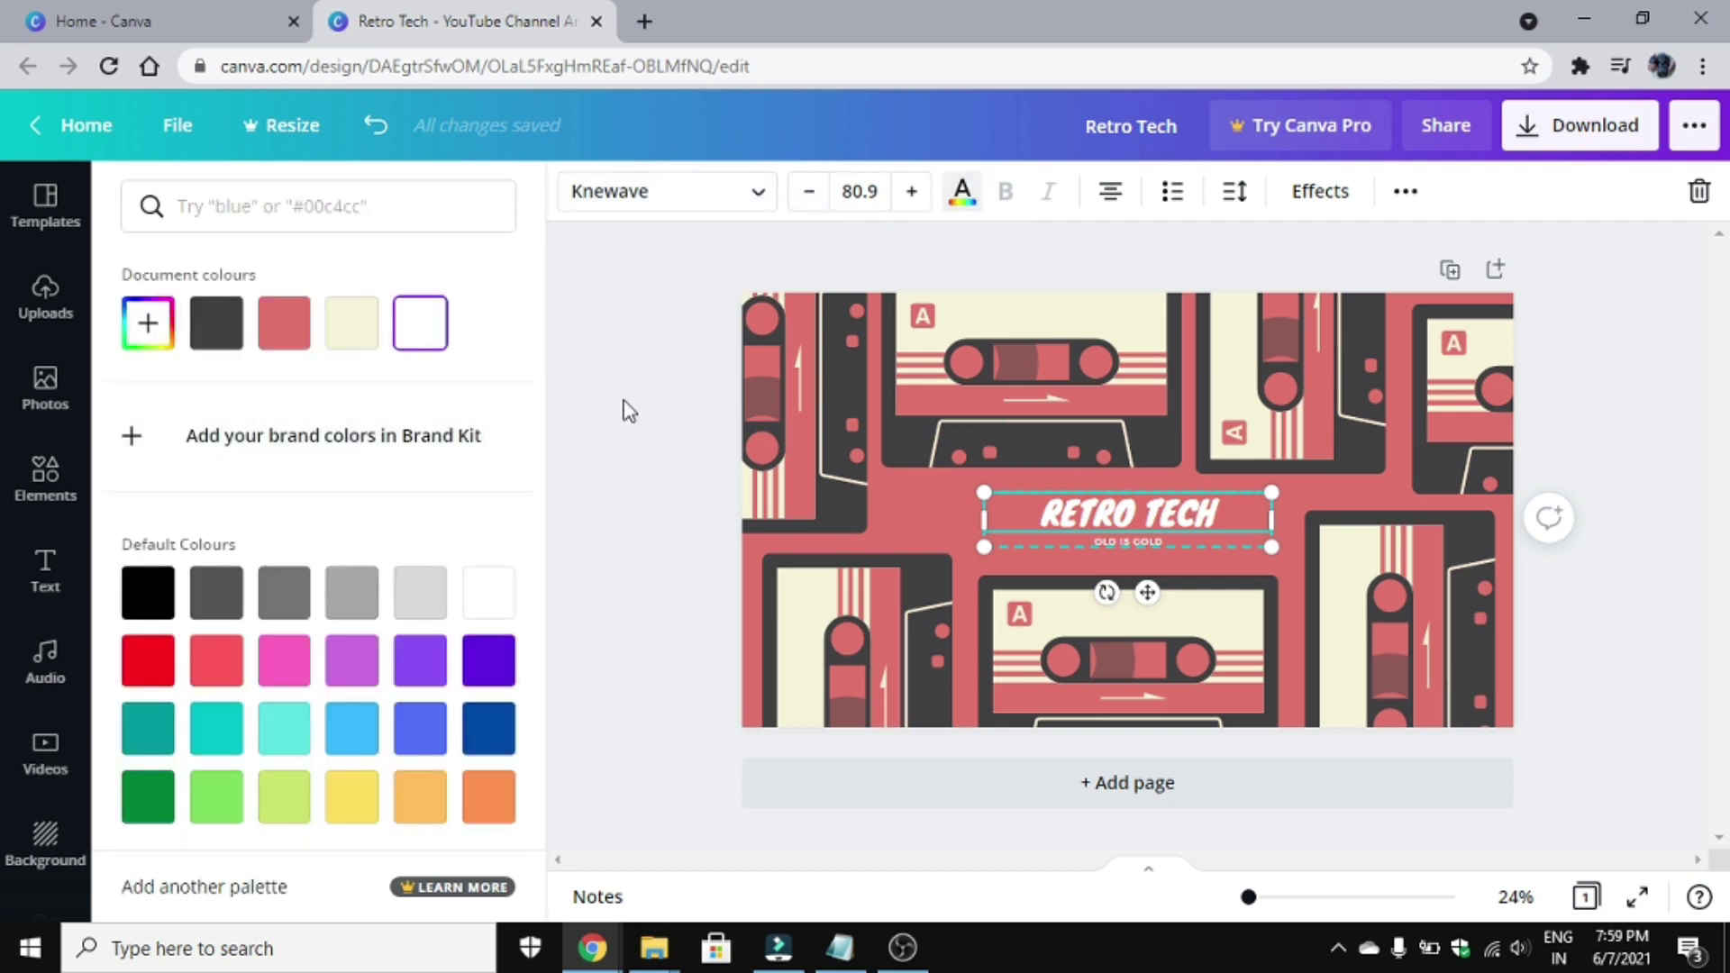
- Apply the Lift effect to the RETRO TECH title at intensity about 97
key("Escape")
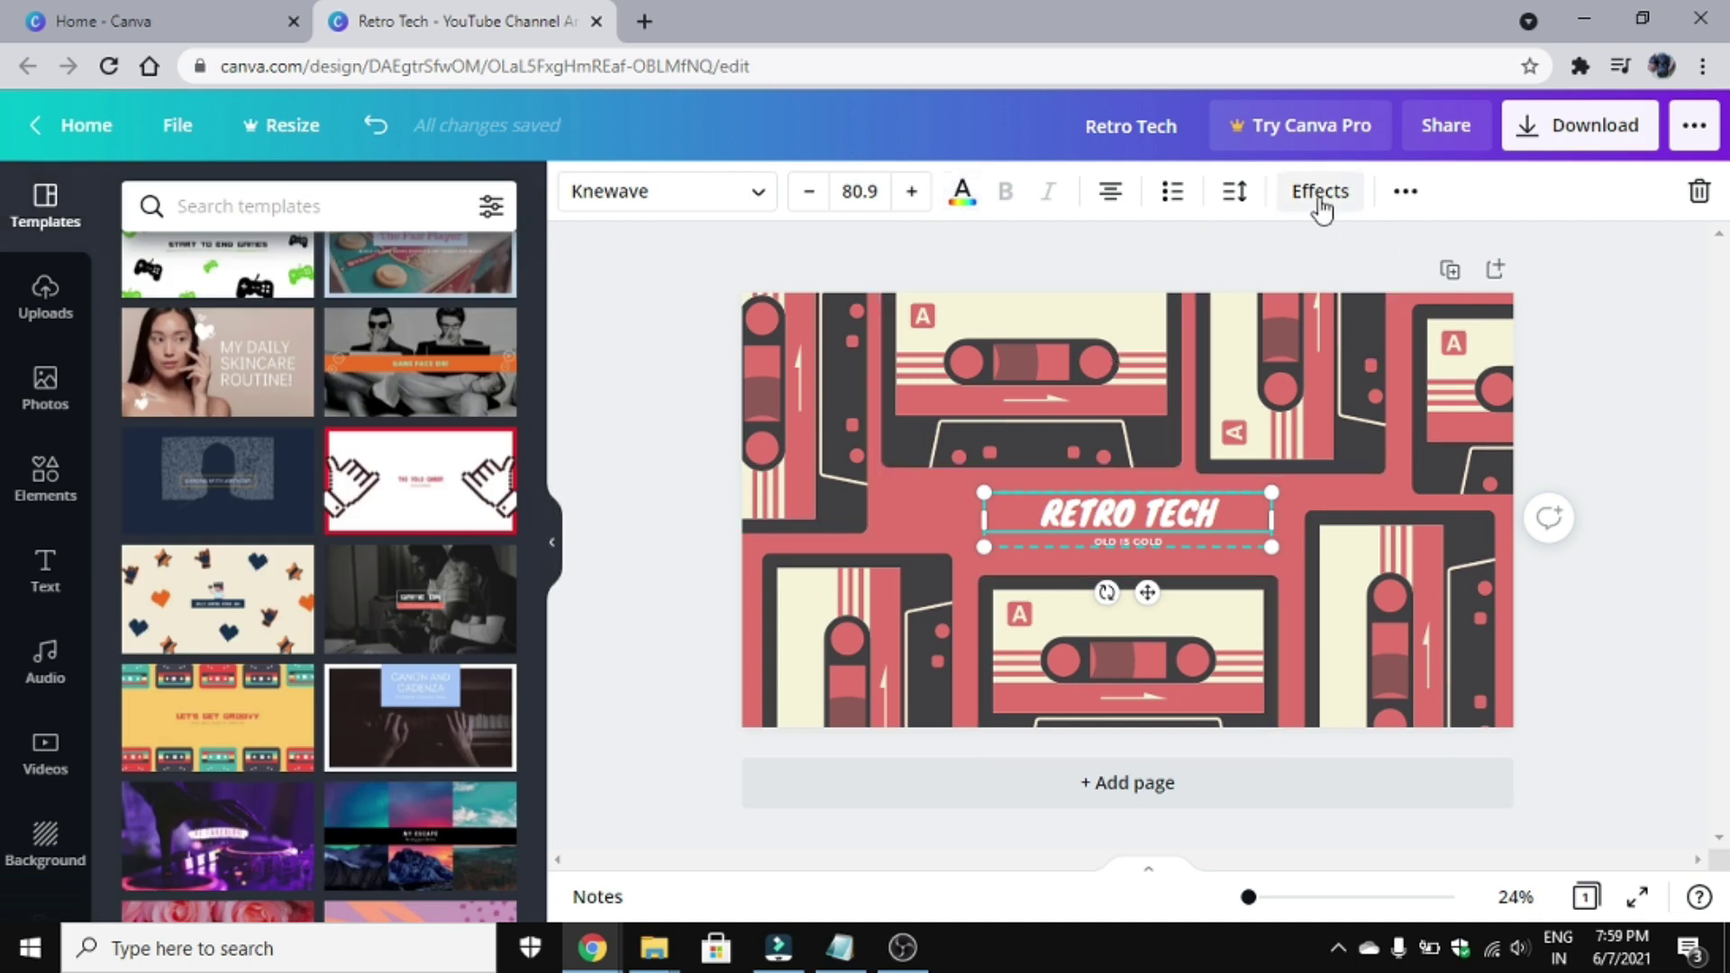
left_click(1320, 192)
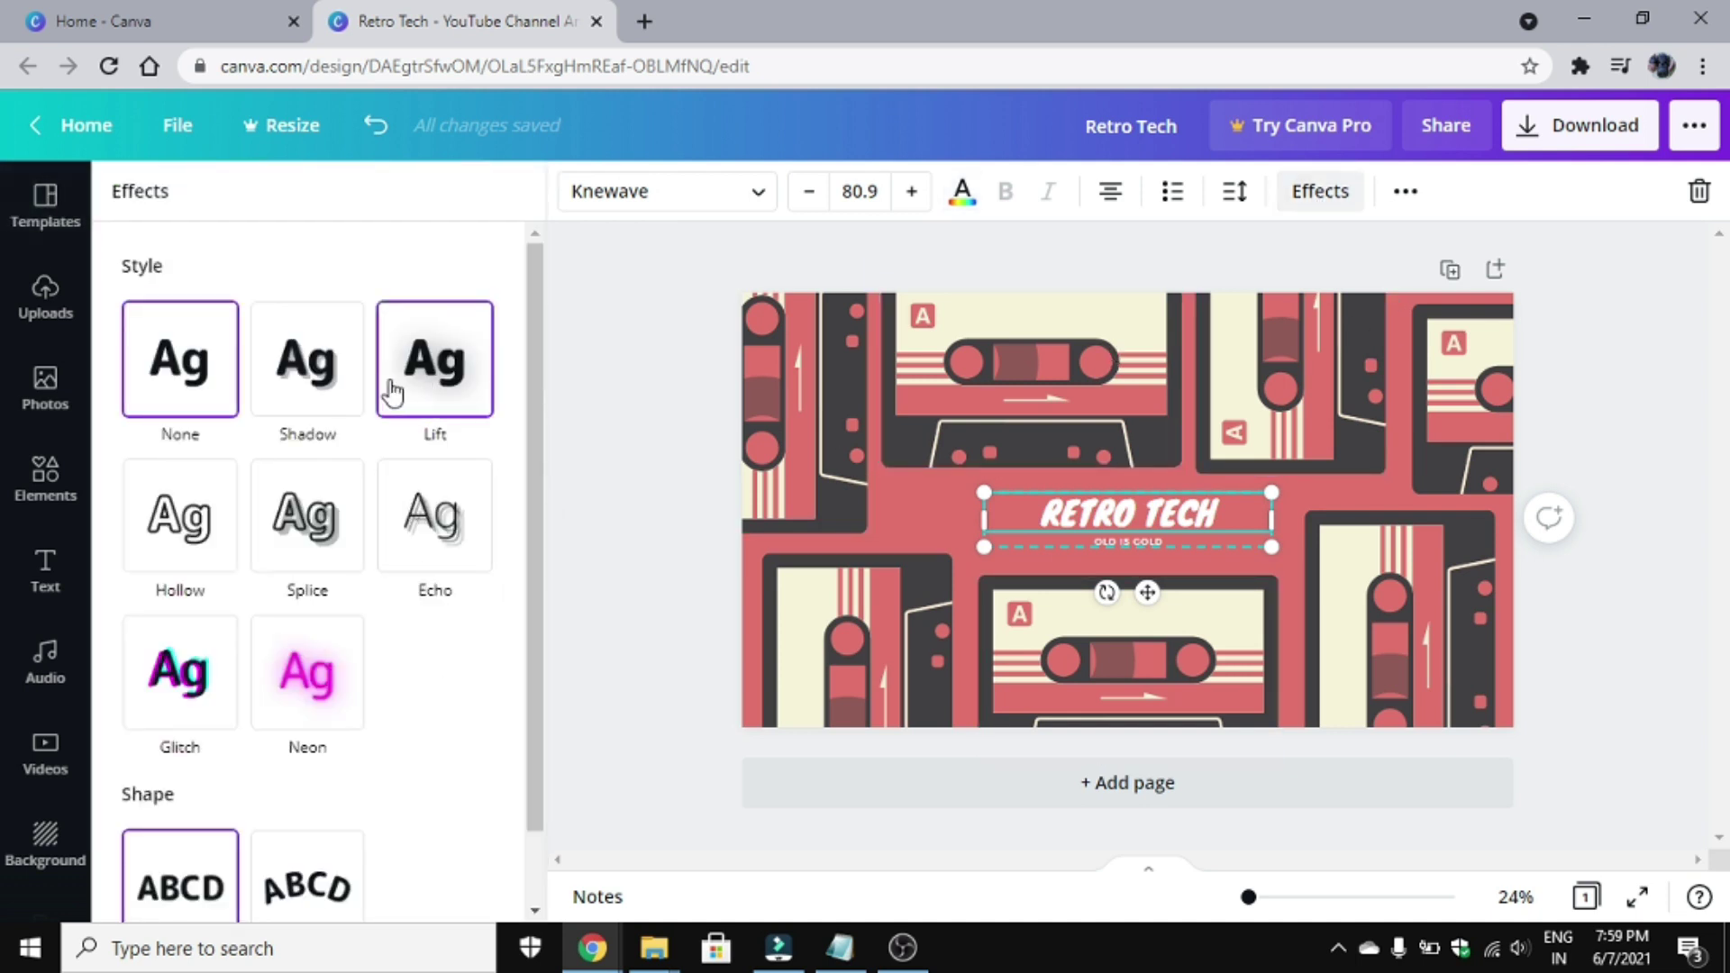
left_click(435, 389)
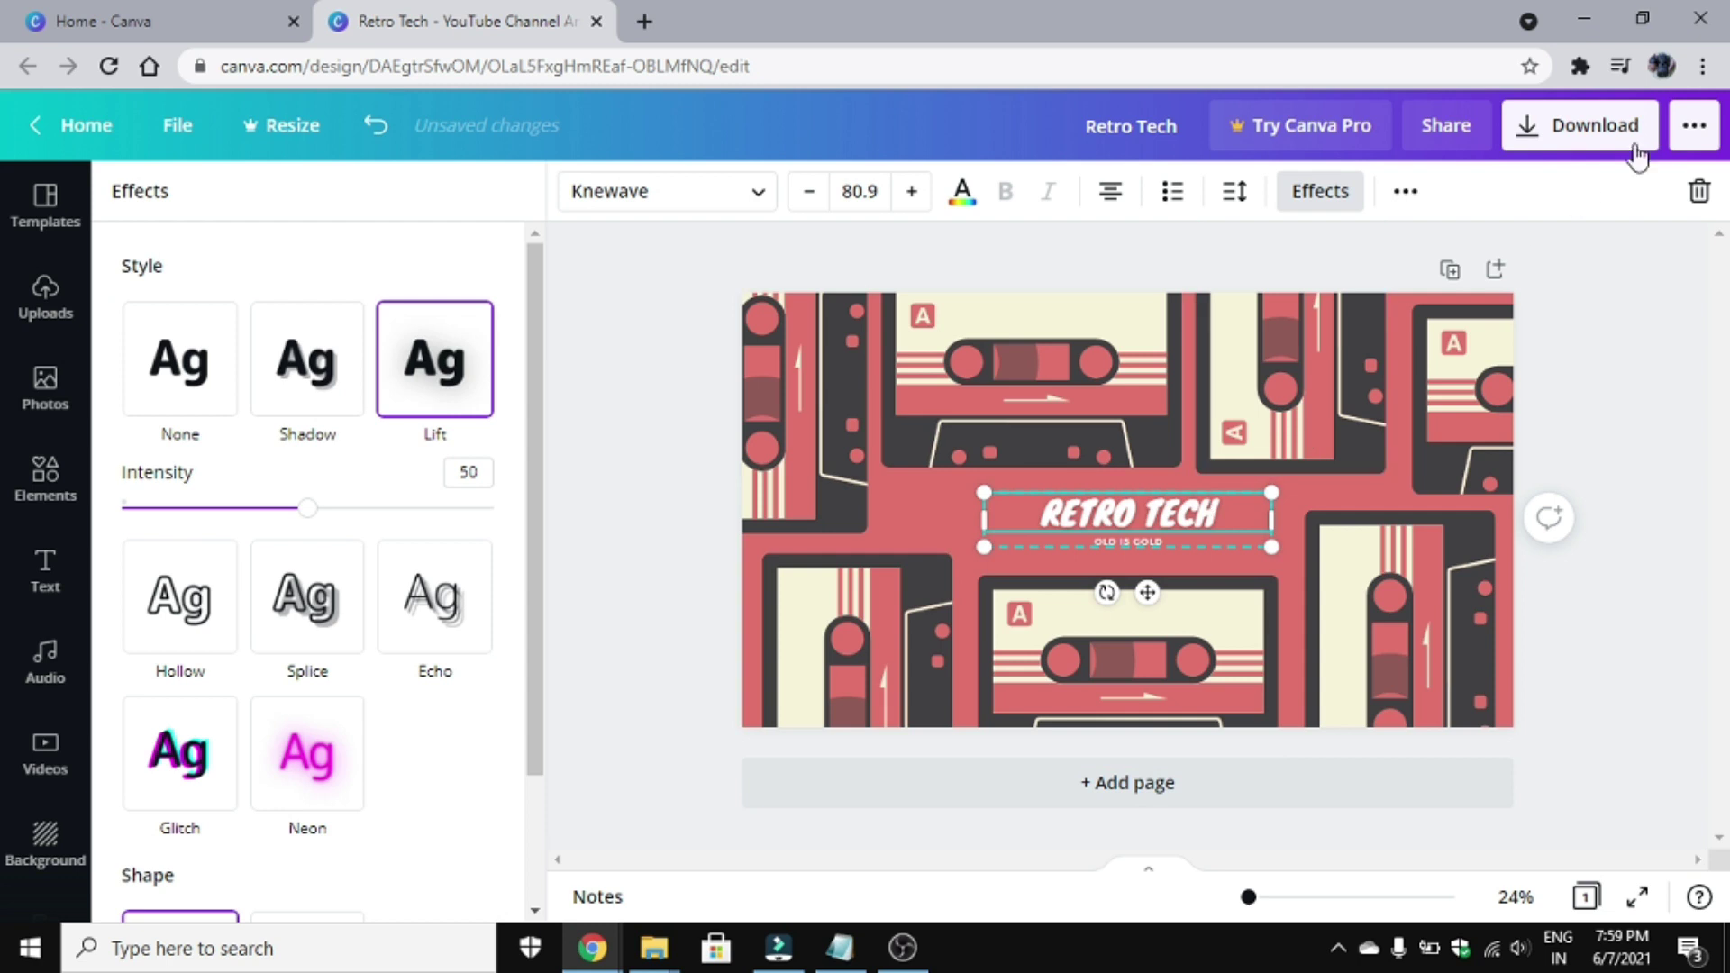
left_click_drag(307, 509, 455, 509)
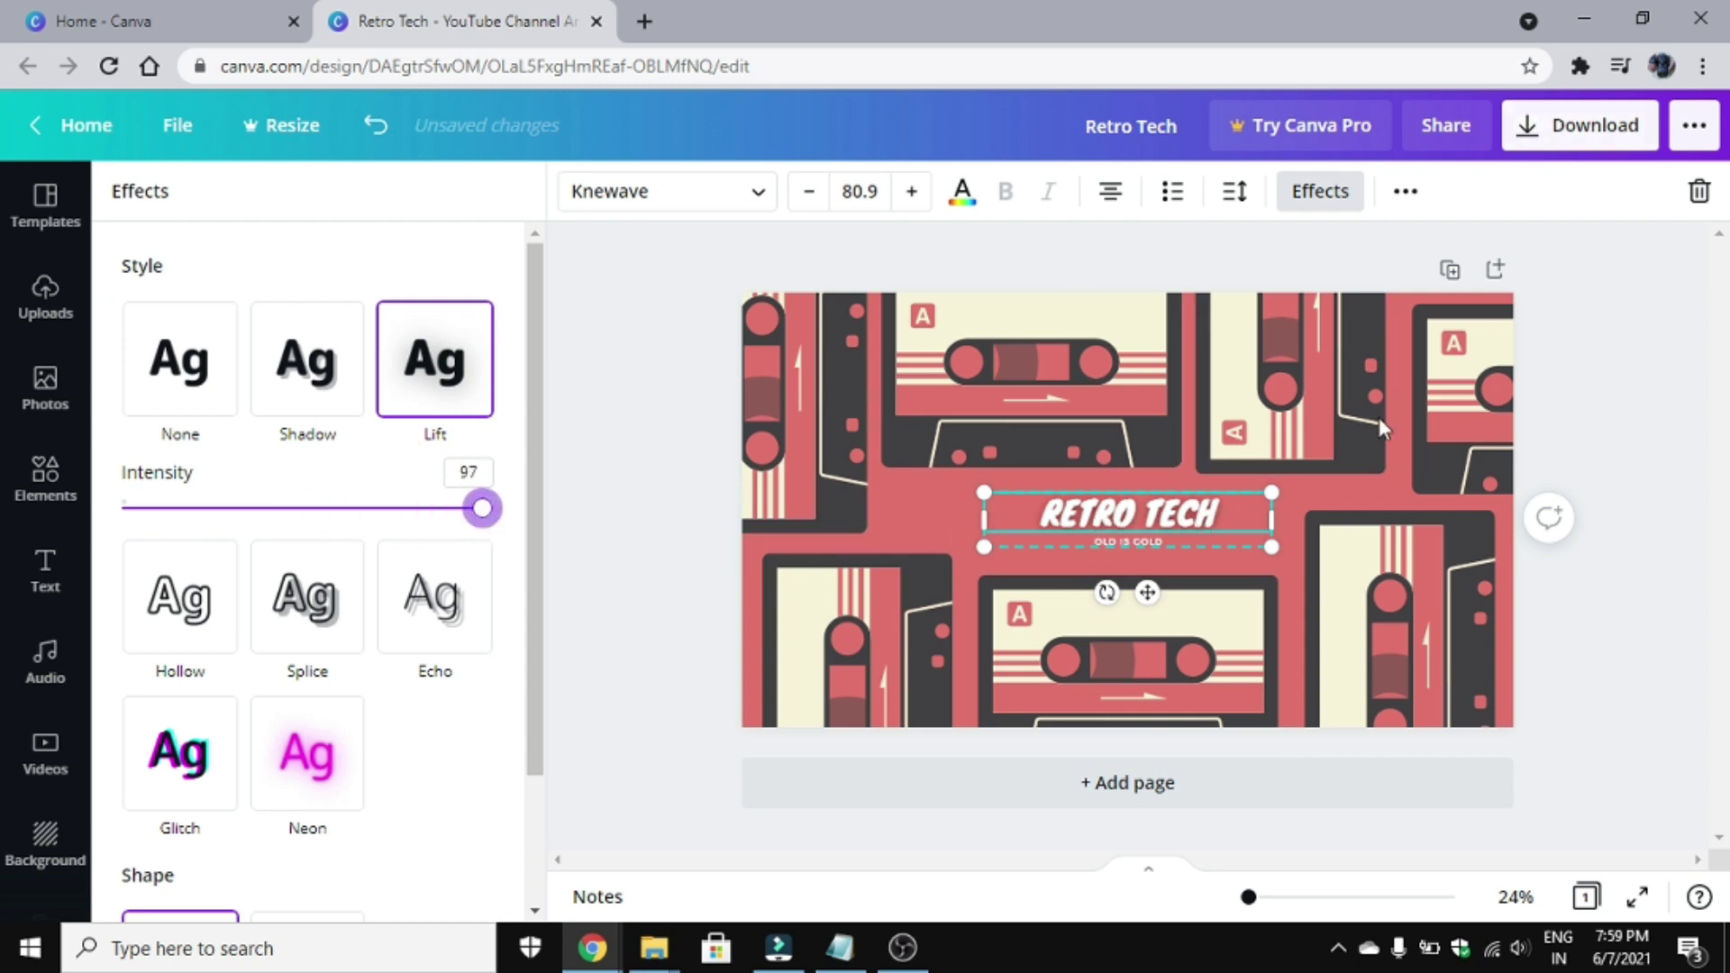
- Download the cassette banner as a PNG and return to the Canva home tab
left_click(1320, 191)
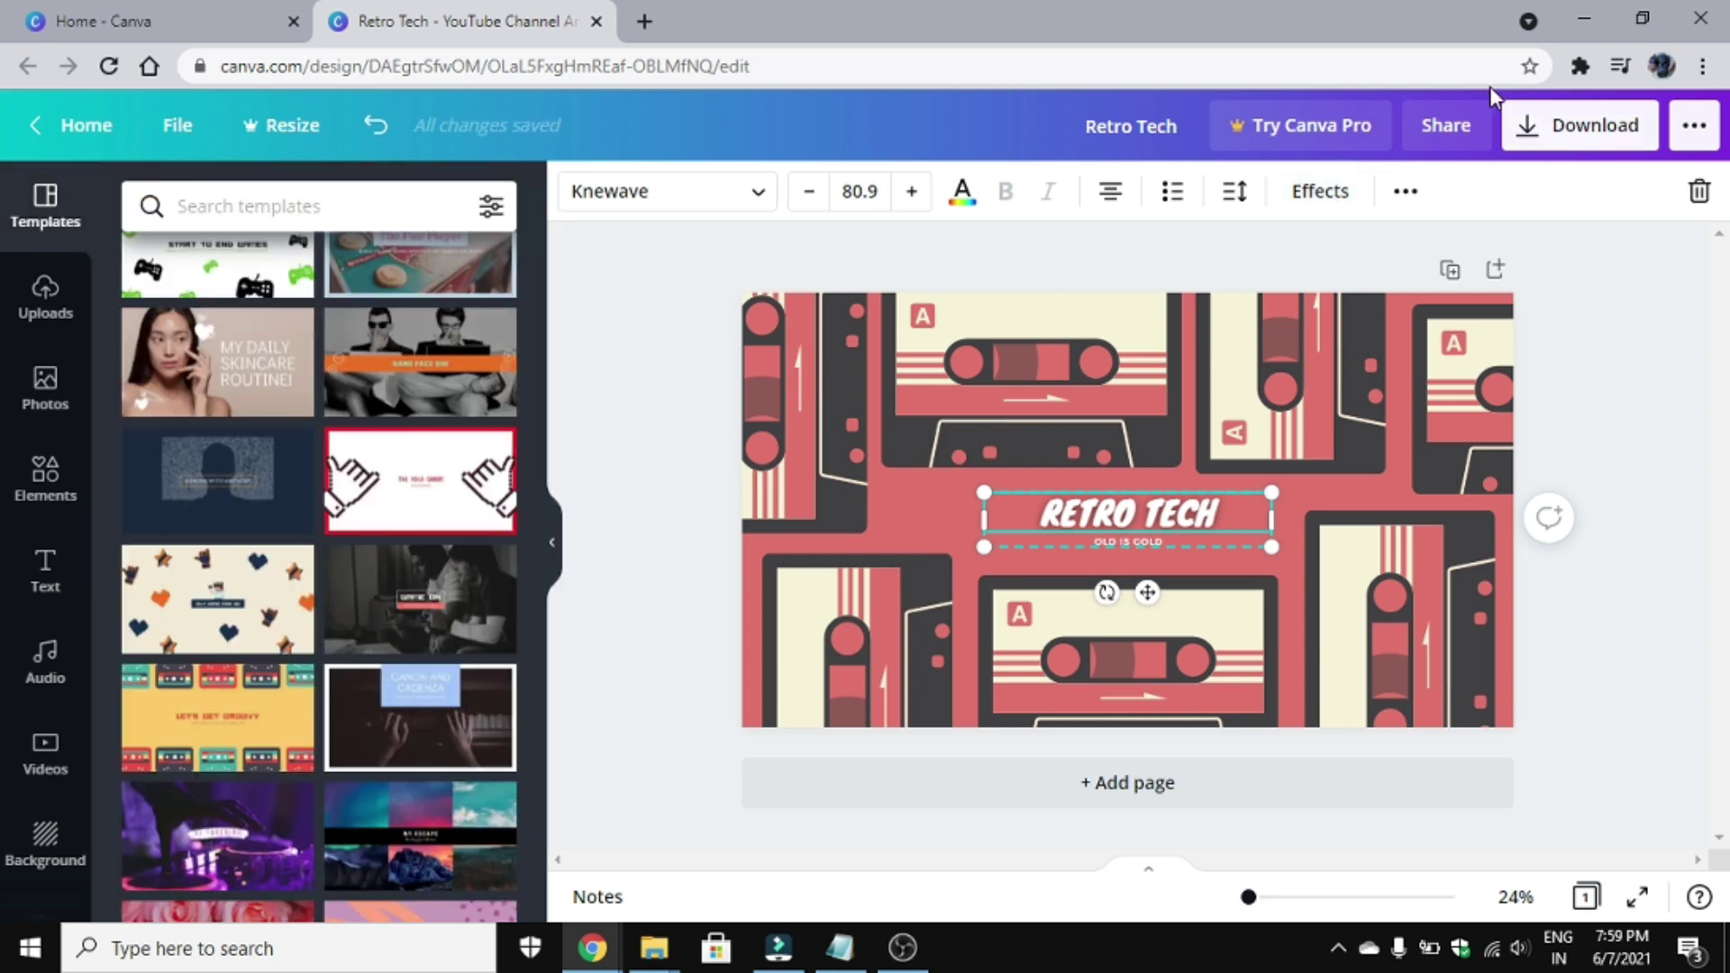
left_click(1557, 130)
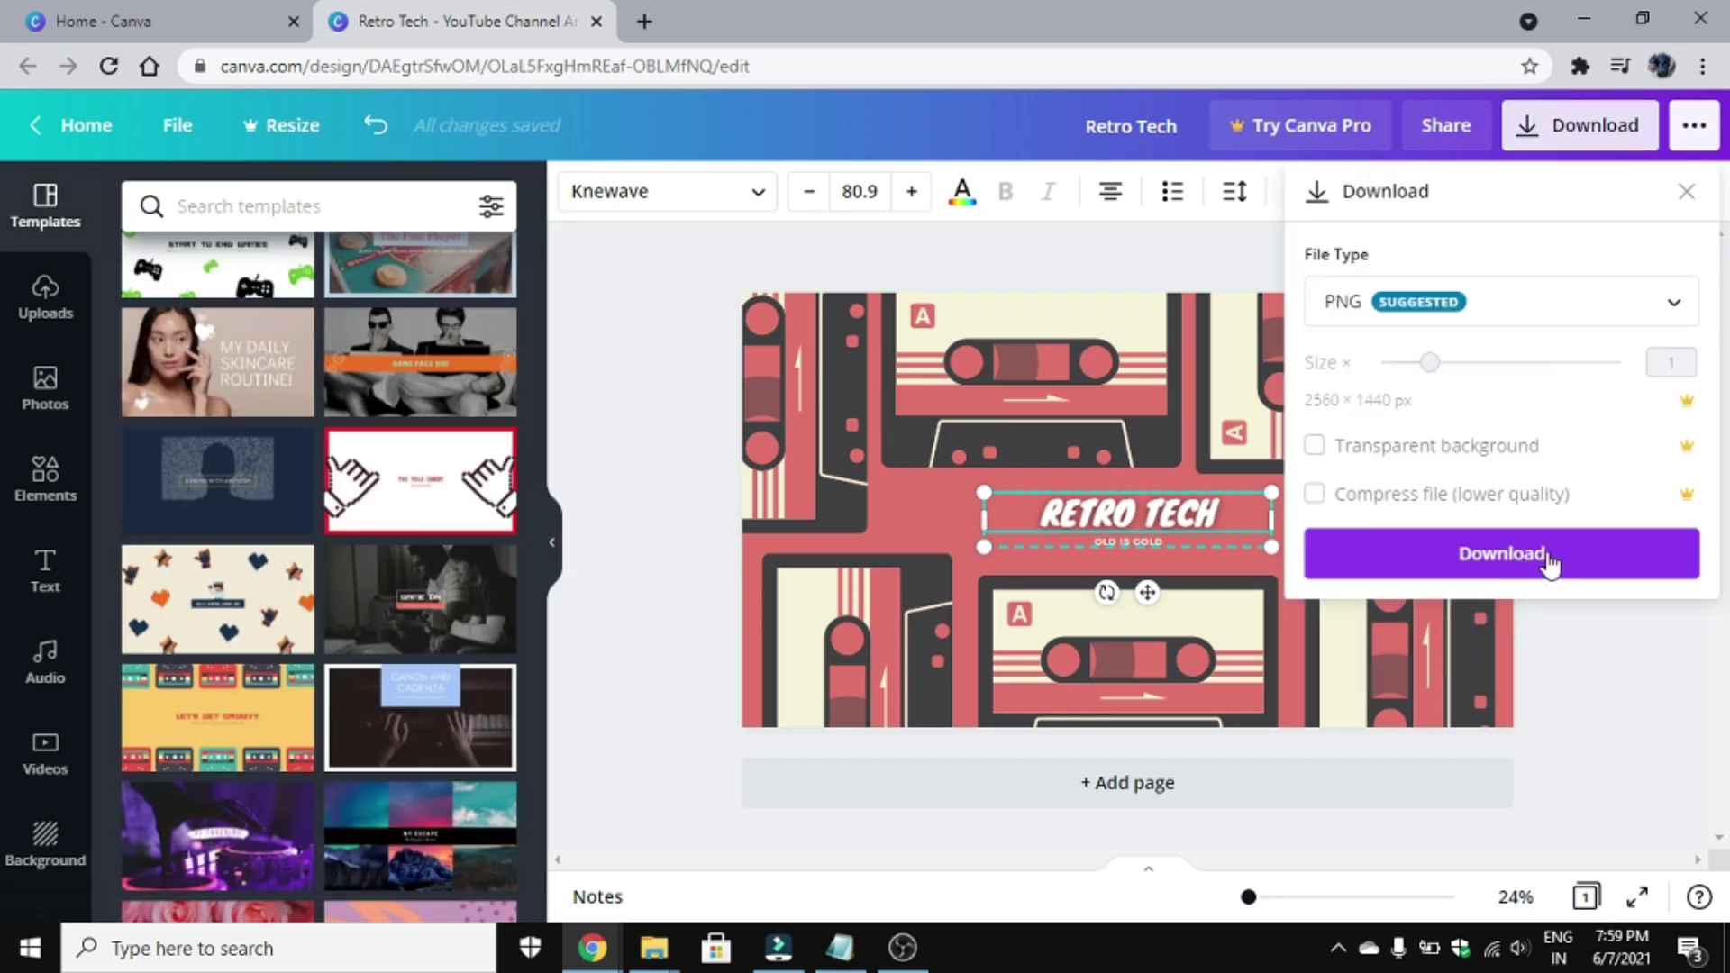
left_click(1545, 572)
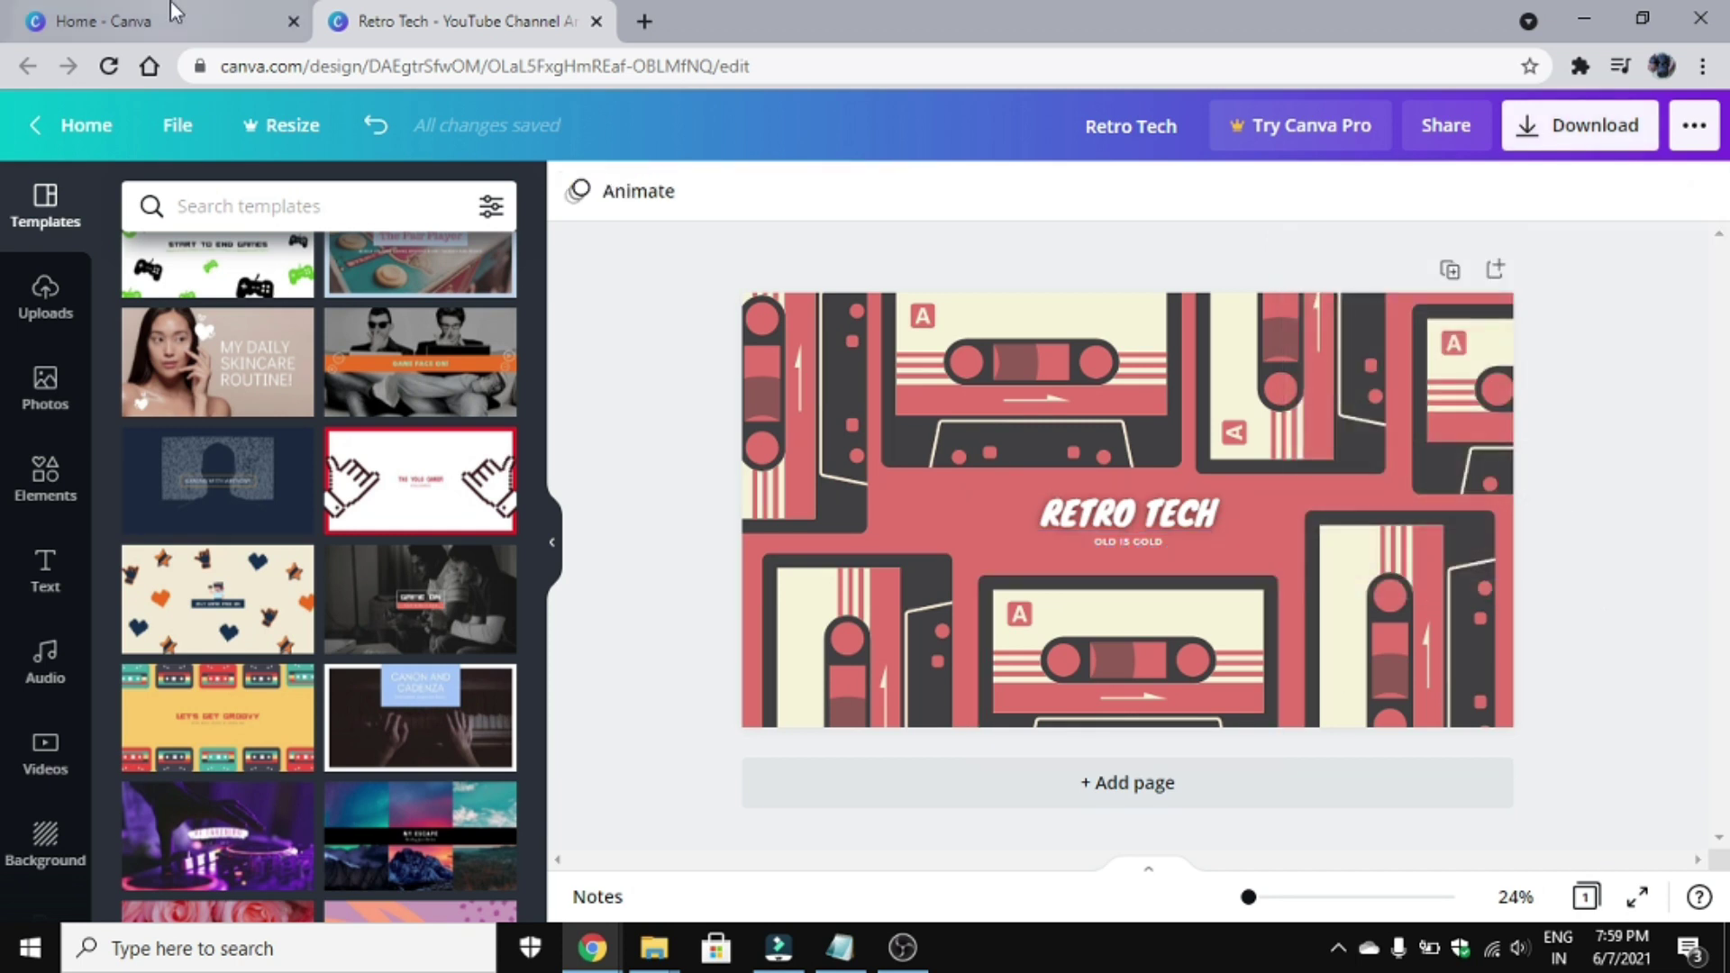
left_click(176, 13)
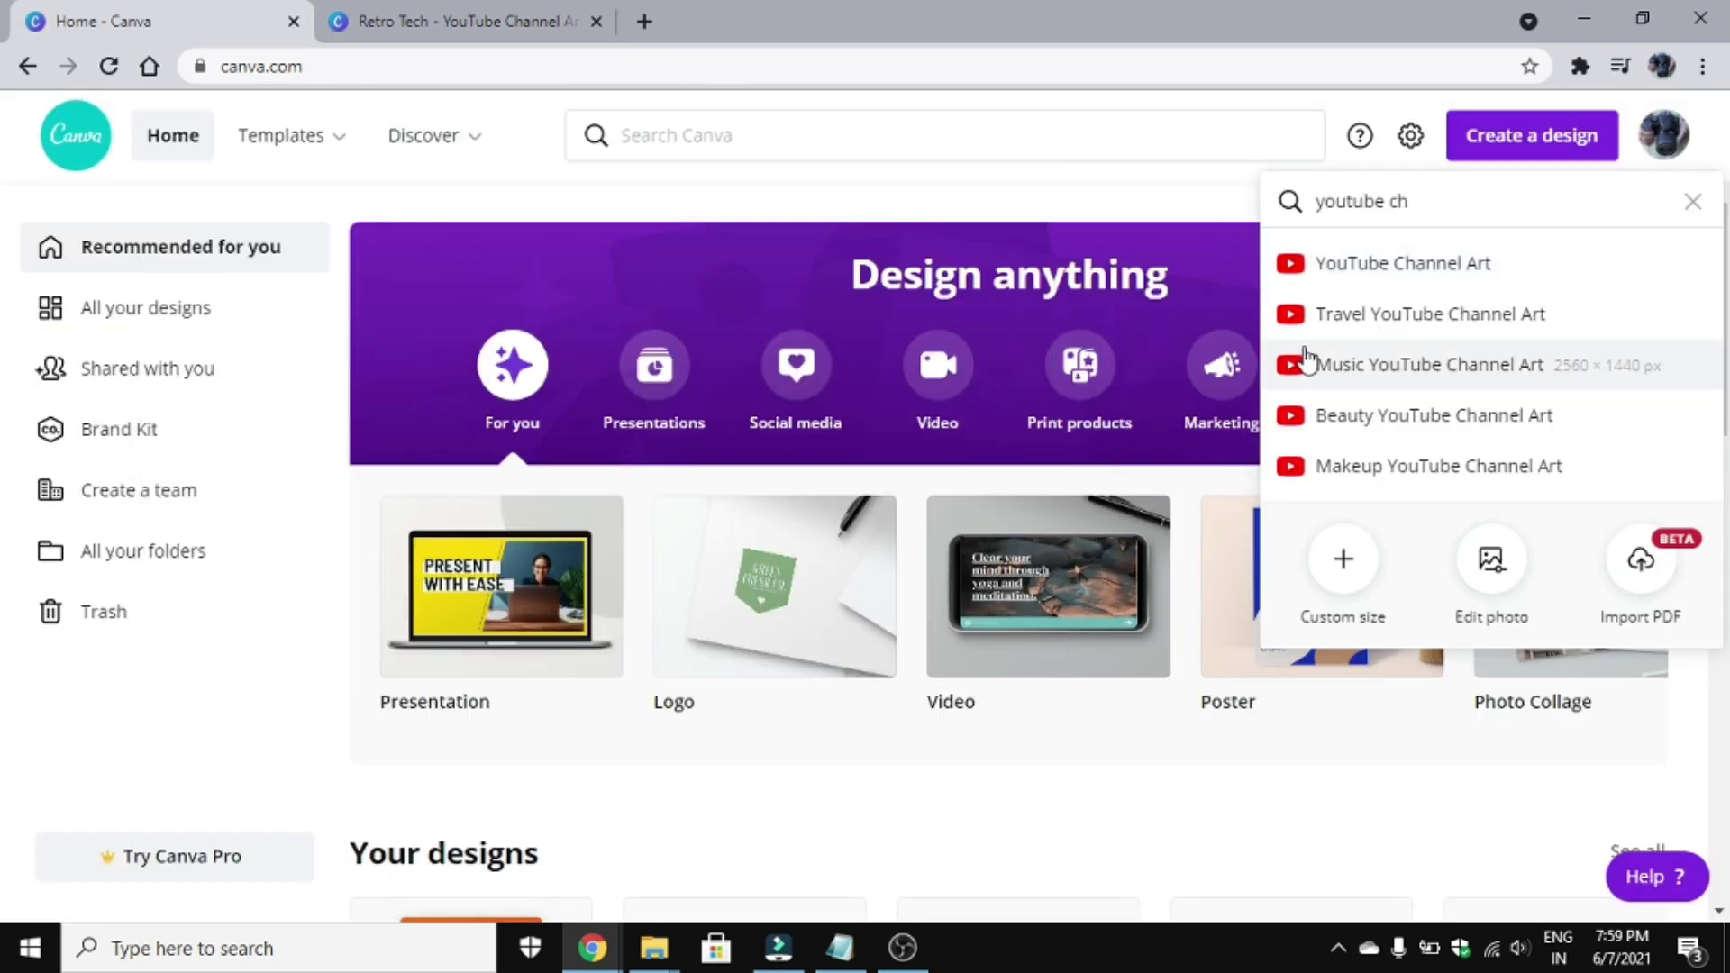
- Scroll the Canva home page down to the YouTube Channel Art template row
left_click(1186, 776)
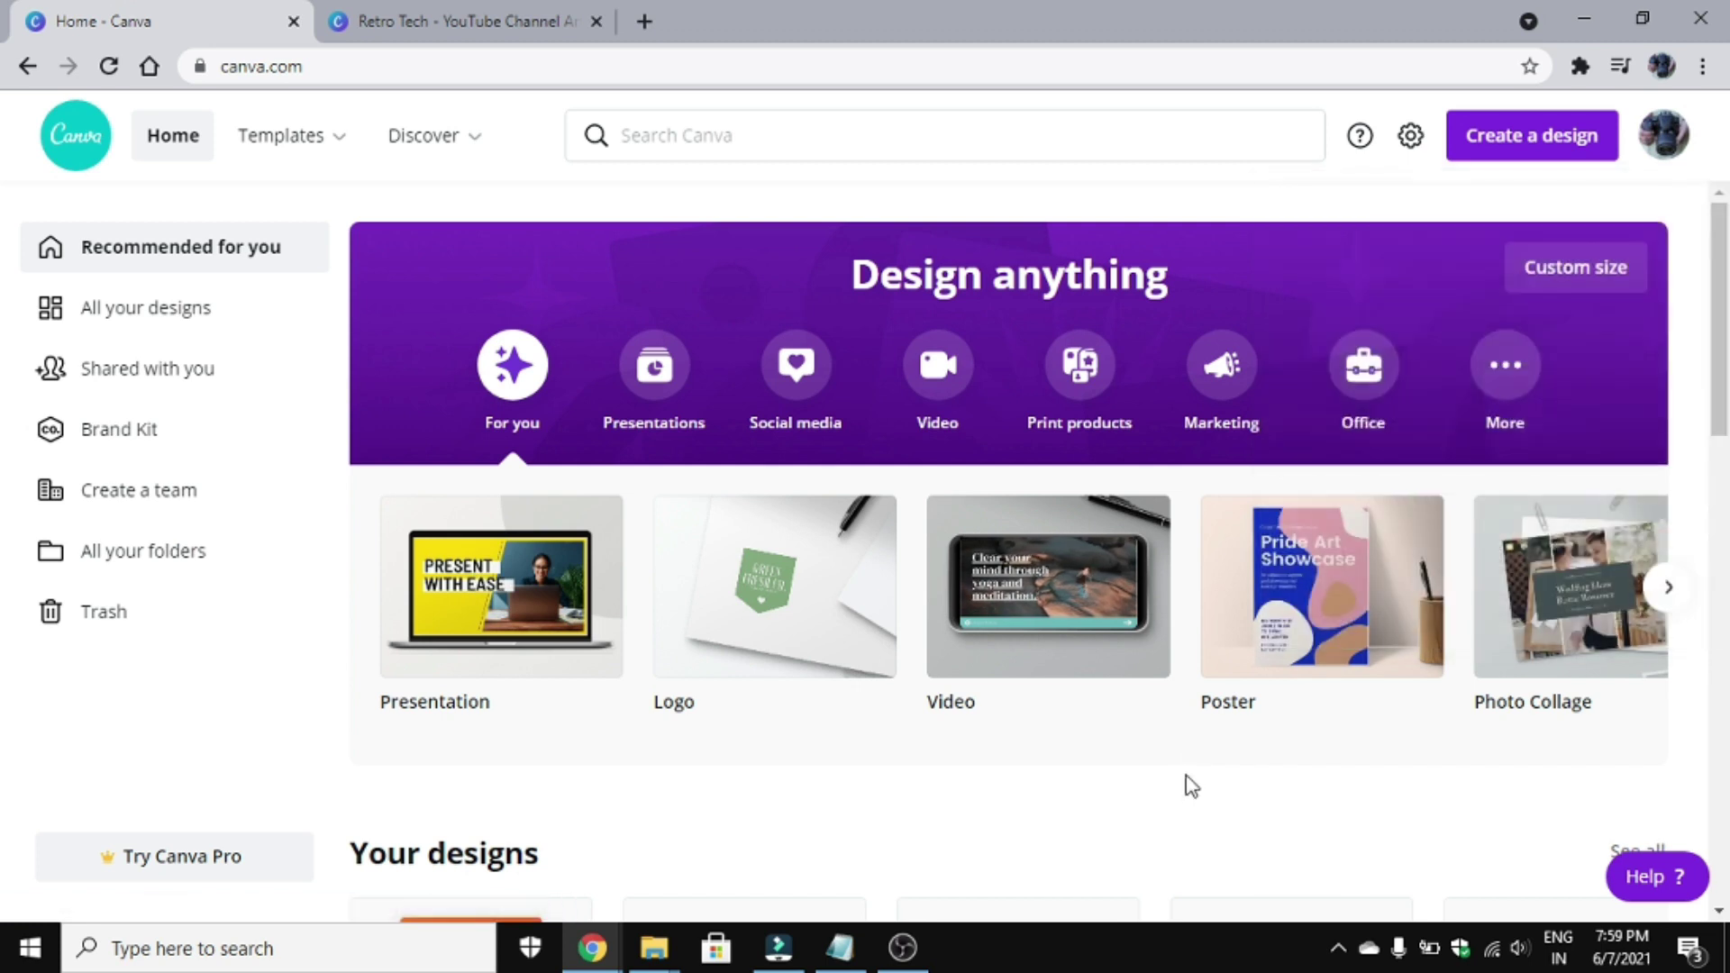
left_click(1681, 589)
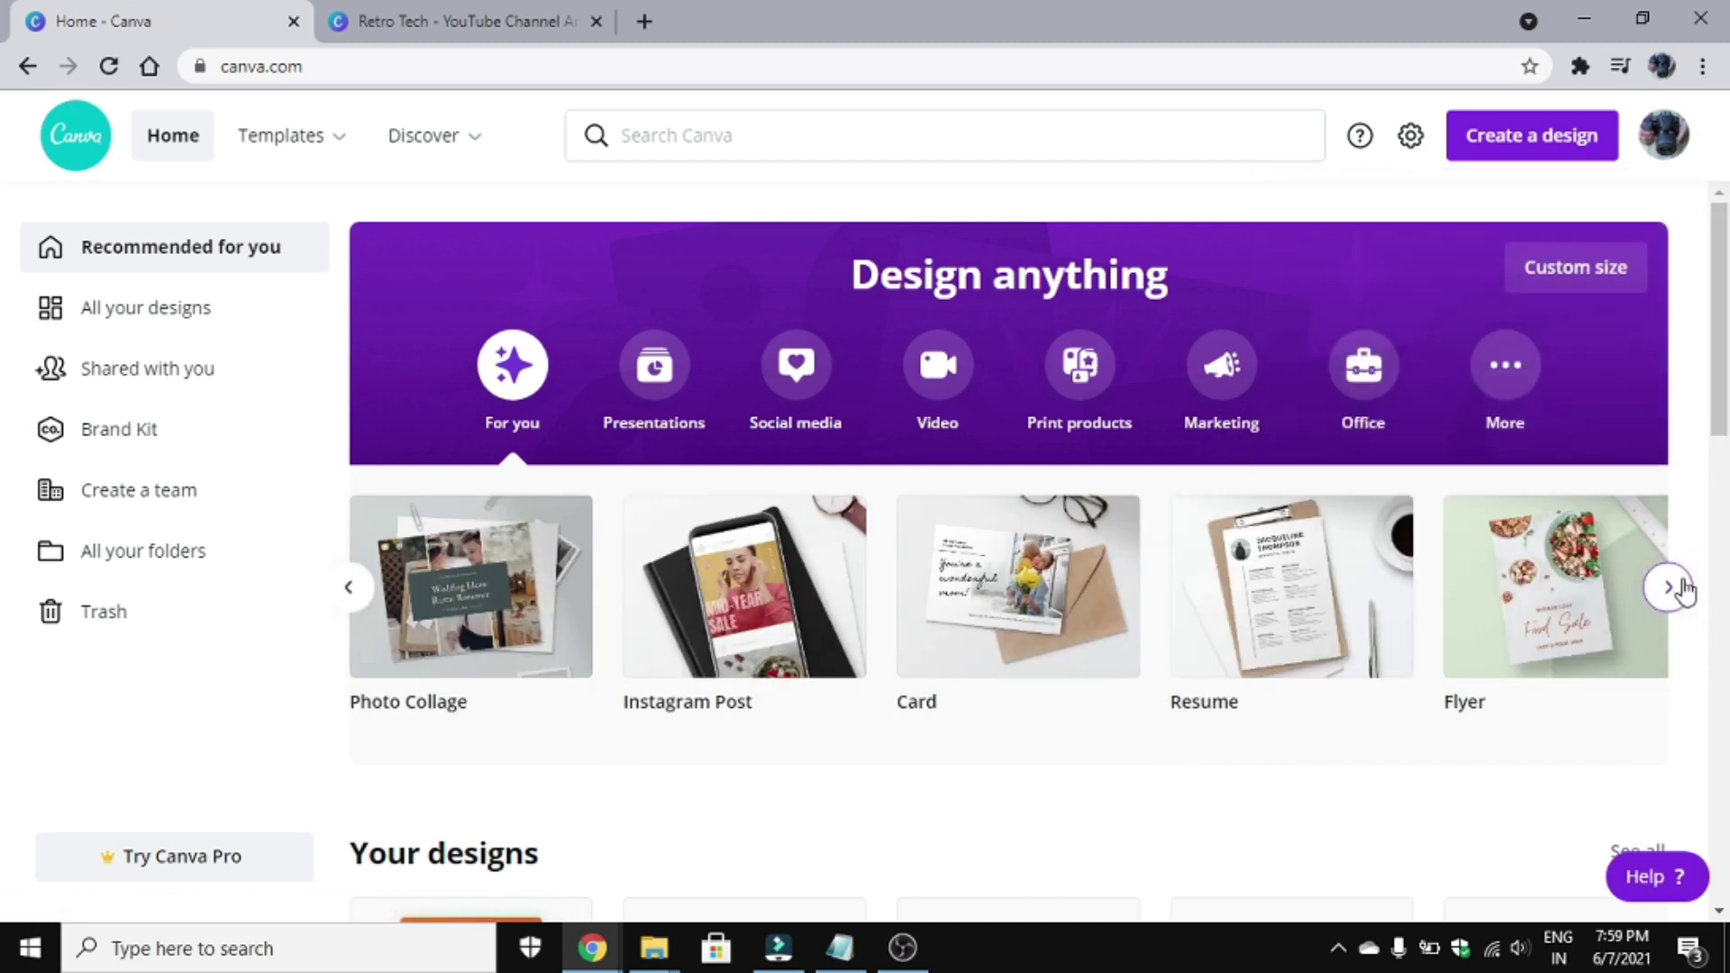
left_click(1681, 589)
scroll(1479, 629, "down", 2)
scroll(1478, 628, "down", 8)
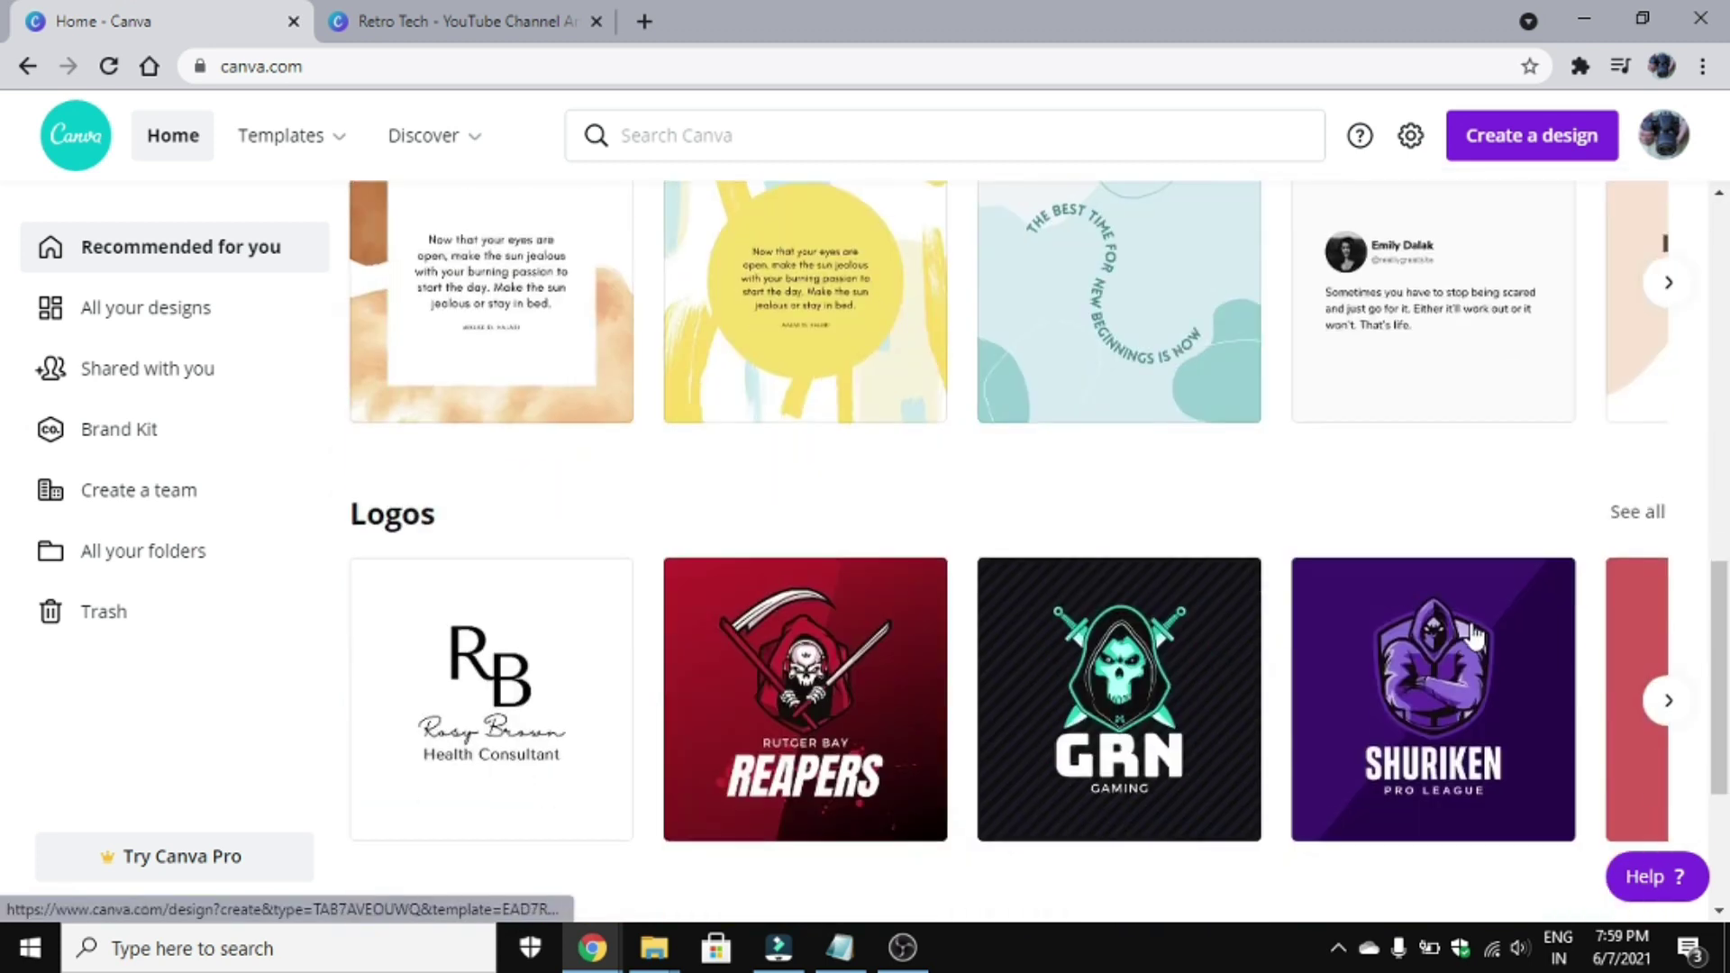
scroll(1474, 636, "down", 4)
scroll(1473, 636, "down", 4)
scroll(1474, 636, "down", 4)
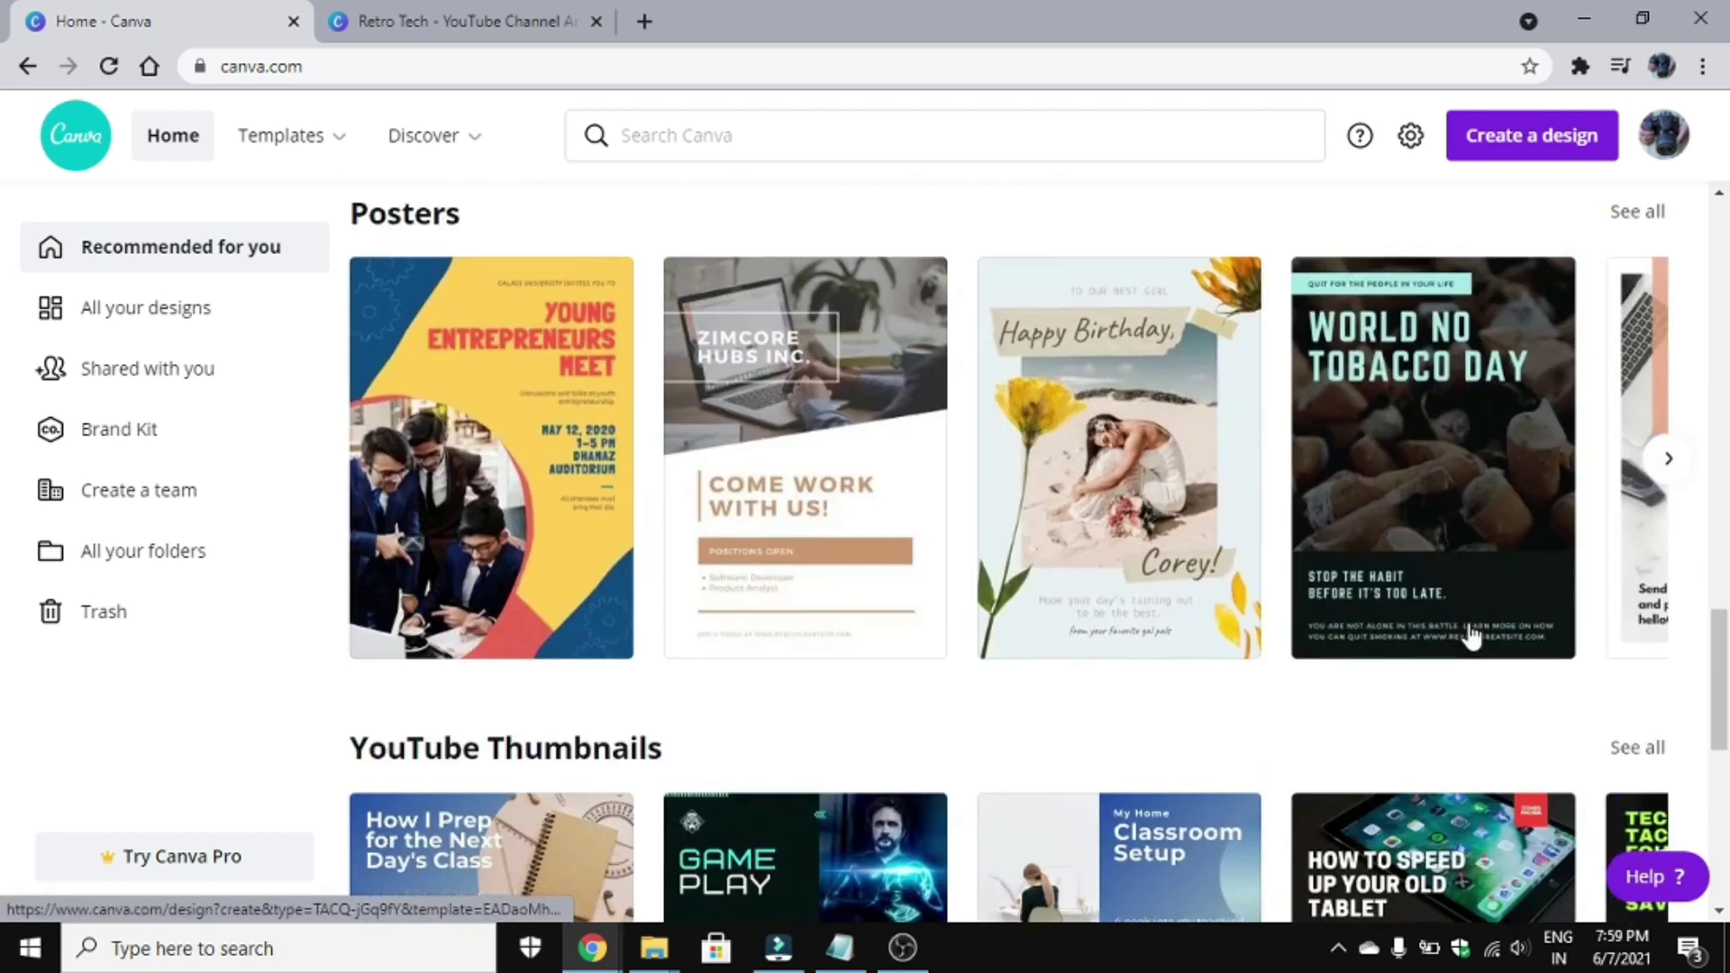
scroll(1471, 635, "down", 2)
scroll(1471, 635, "down", 3)
scroll(1471, 635, "down", 4)
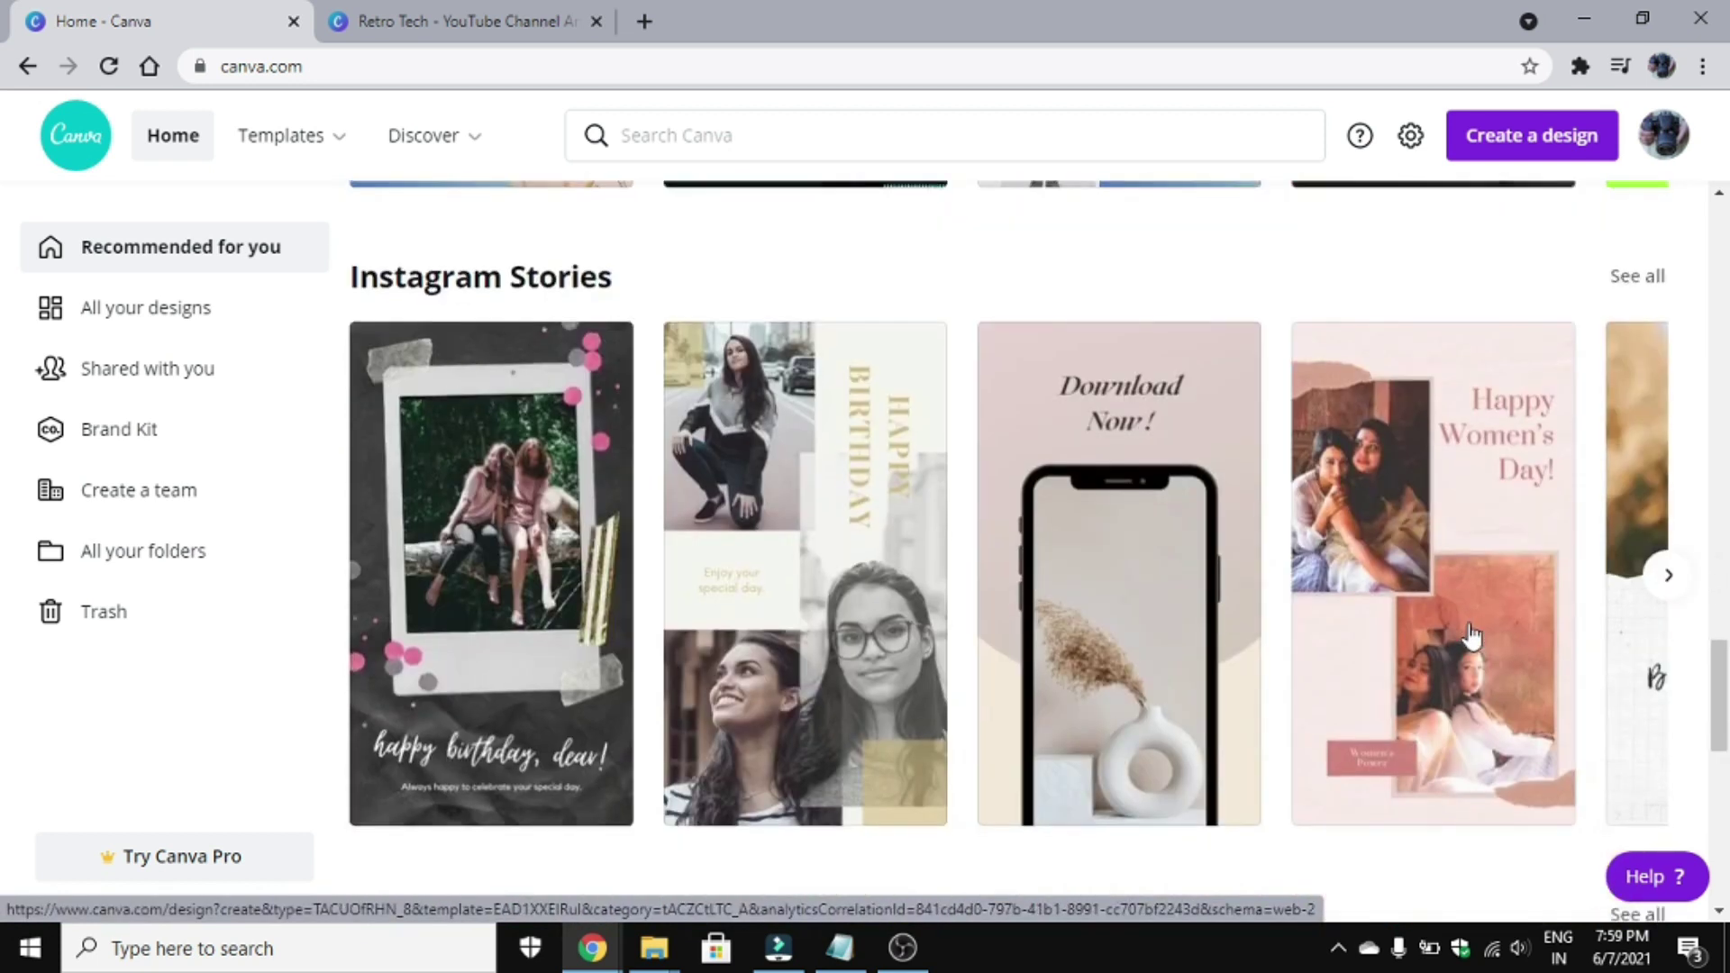
scroll(1471, 635, "down", 4)
scroll(1471, 635, "down", 1)
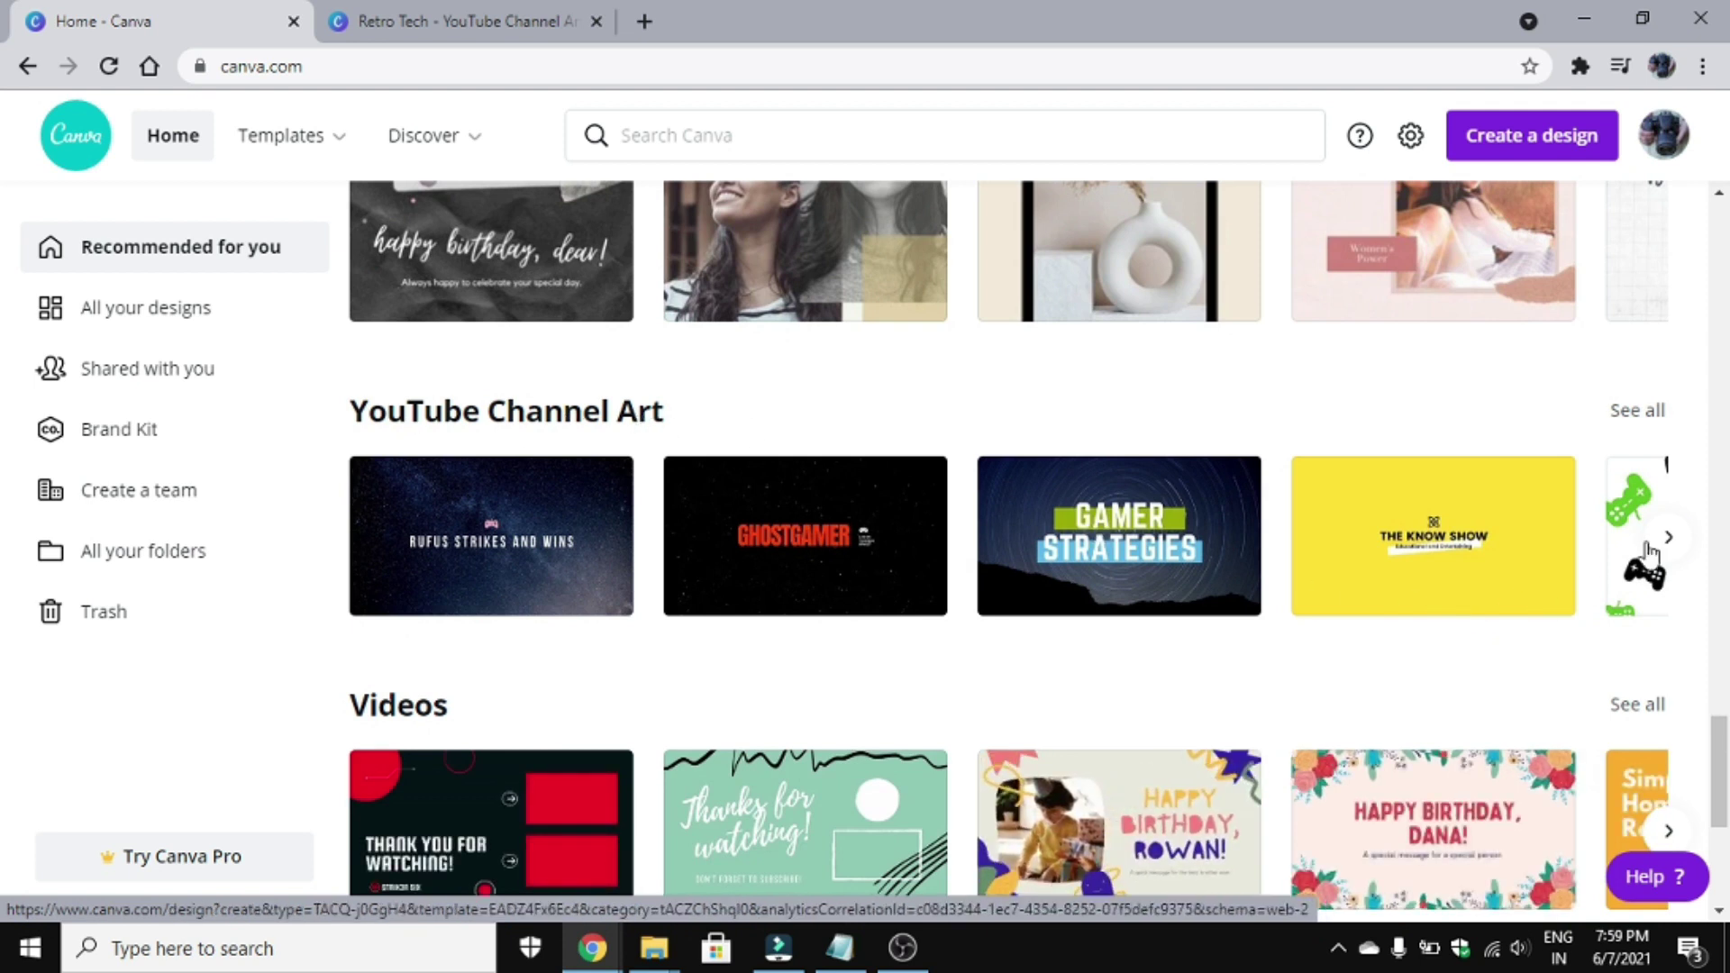
- Open the full gallery of 353 YouTube Channel Art templates and scroll well down it
left_click(1649, 421)
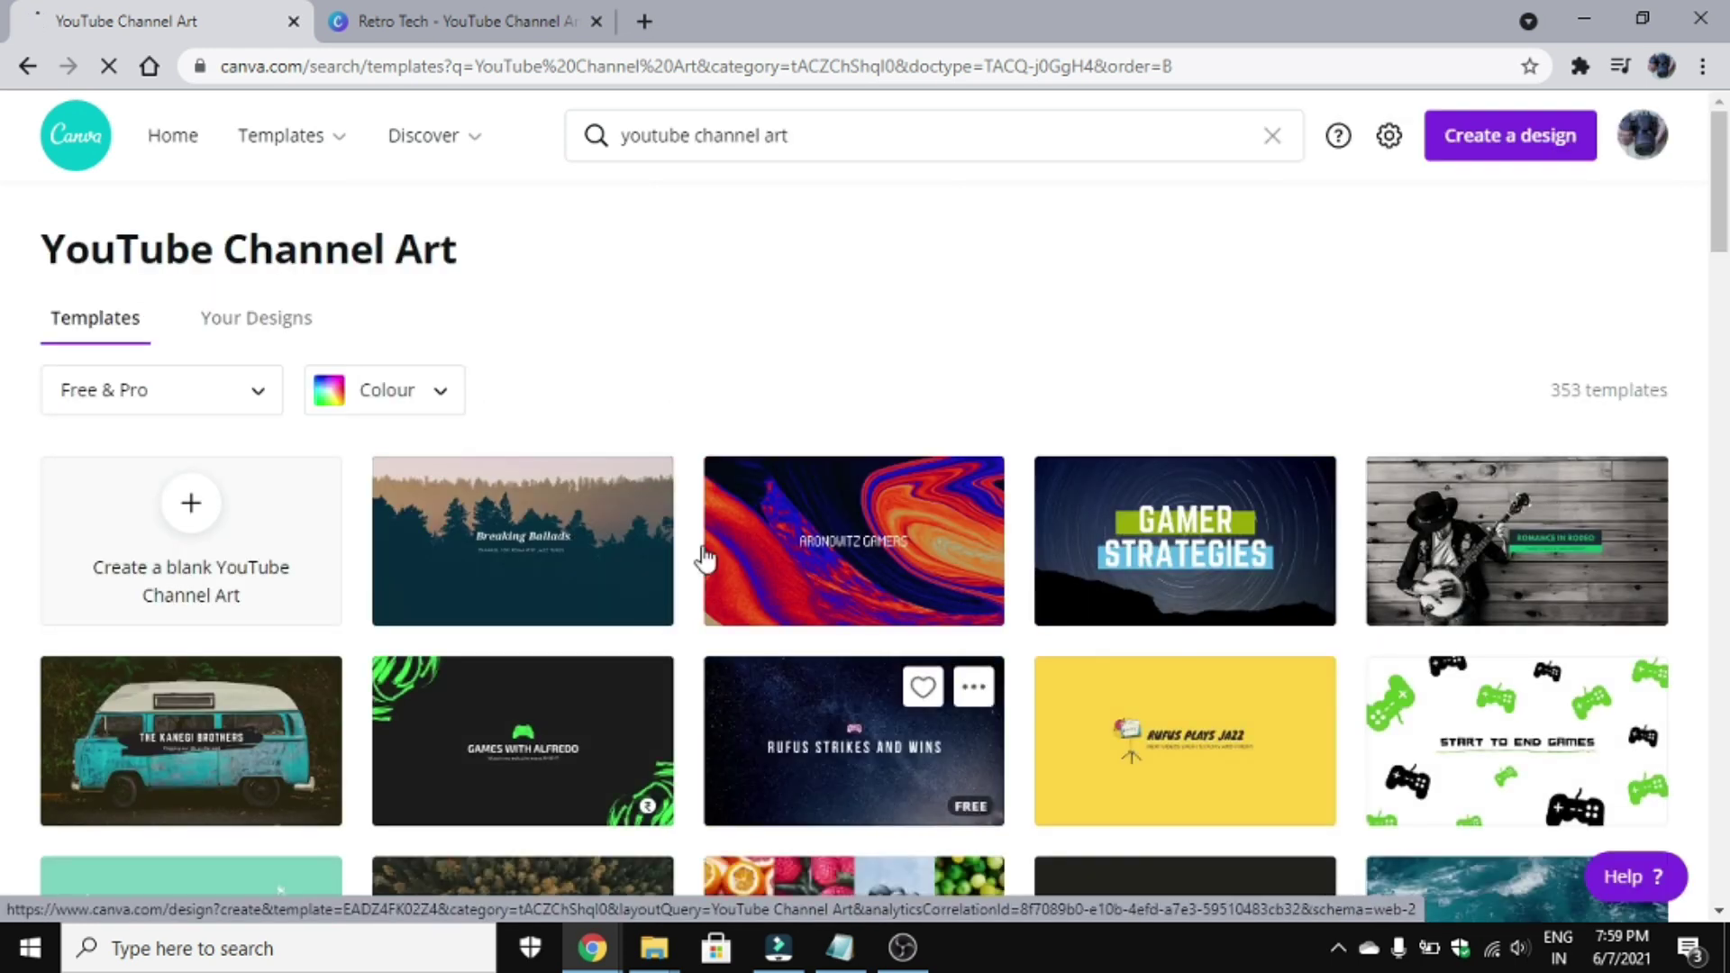
scroll(1184, 679, "down", 1)
scroll(1184, 679, "down", 4)
scroll(1184, 679, "down", 1)
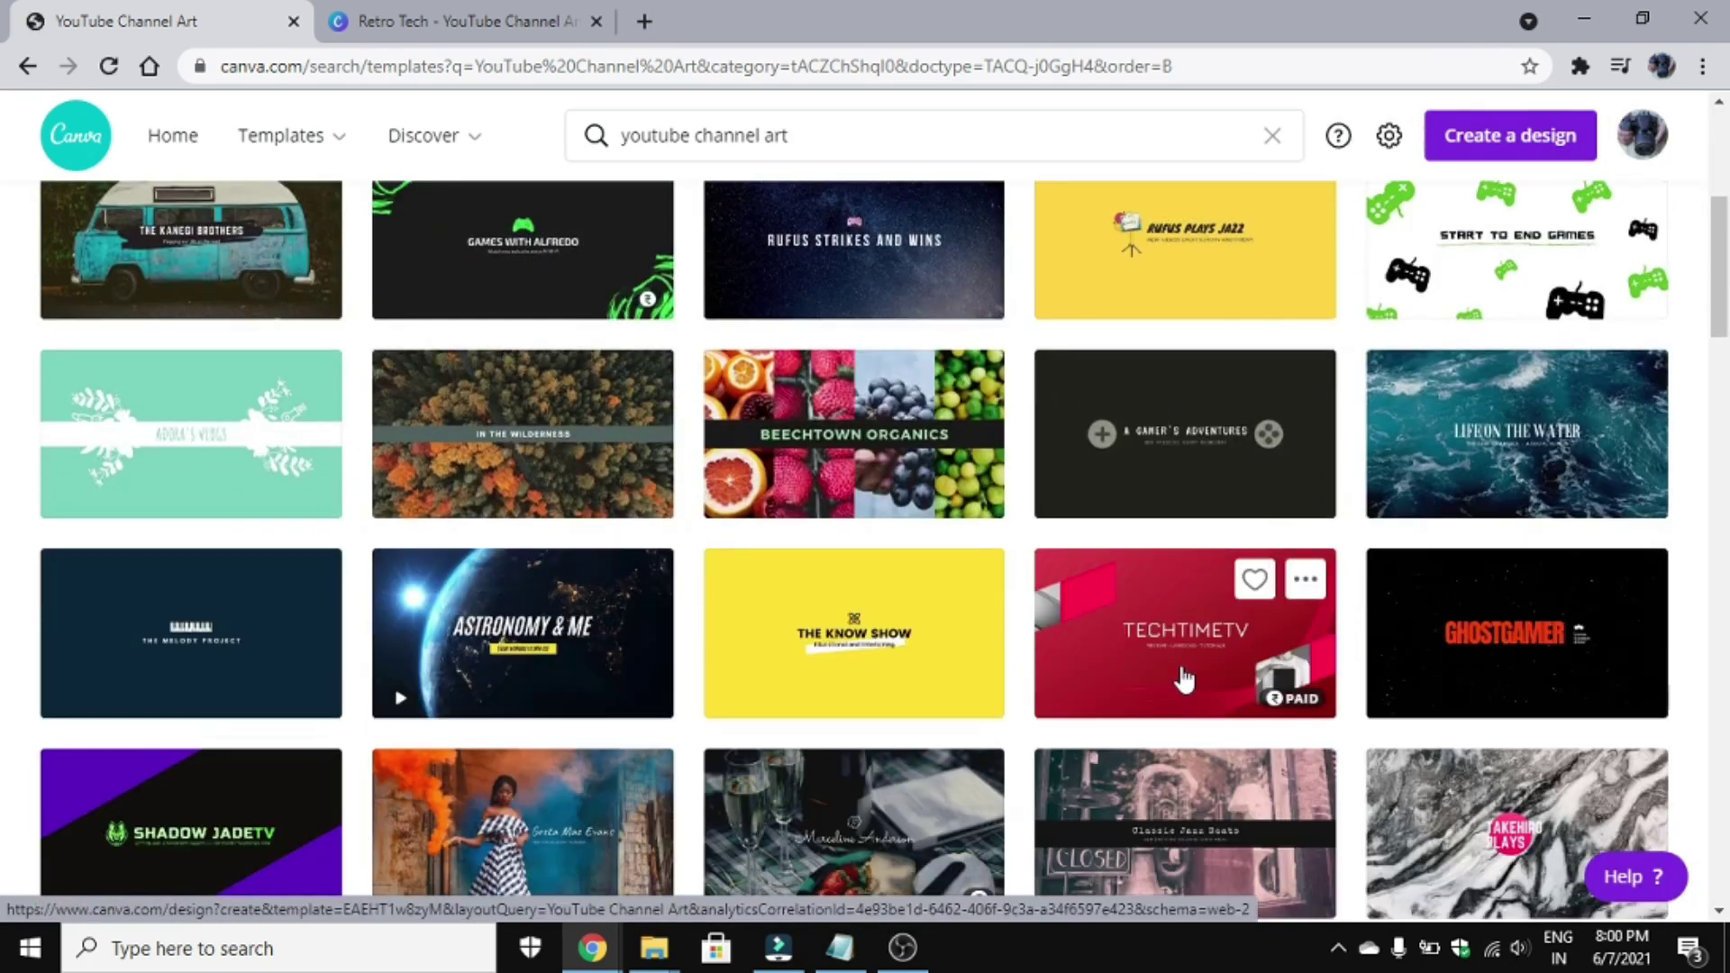
scroll(1185, 679, "down", 1)
scroll(1185, 680, "down", 3)
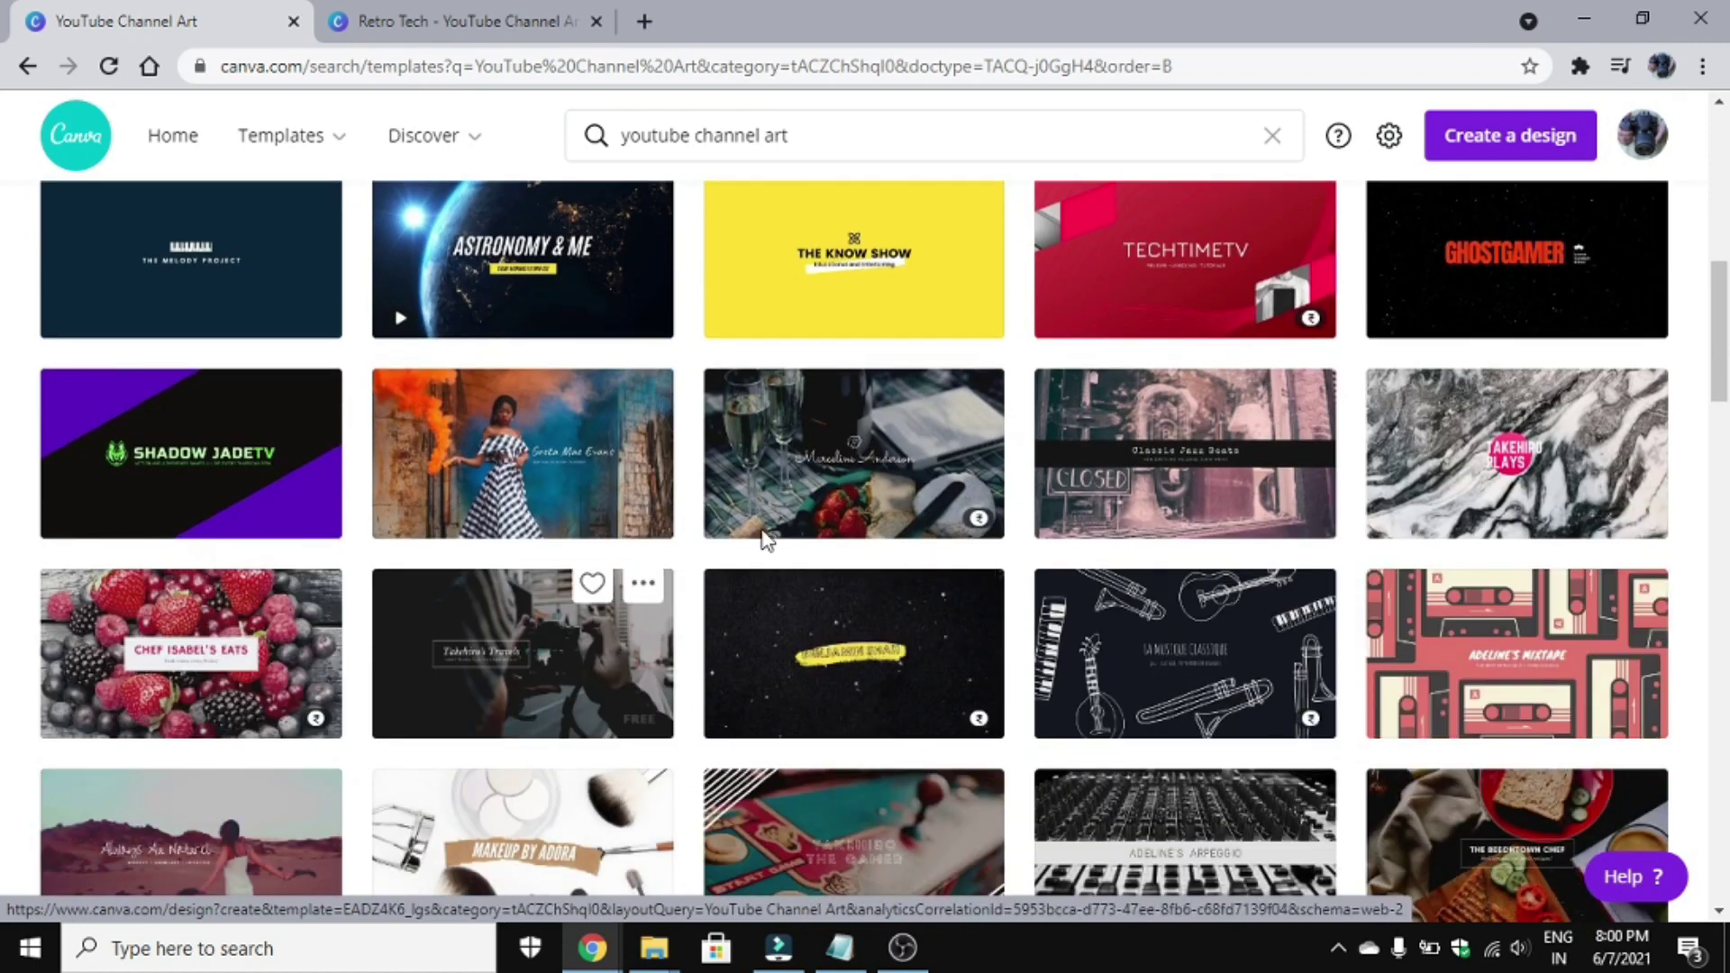
scroll(973, 518, "down", 1)
scroll(973, 518, "down", 5)
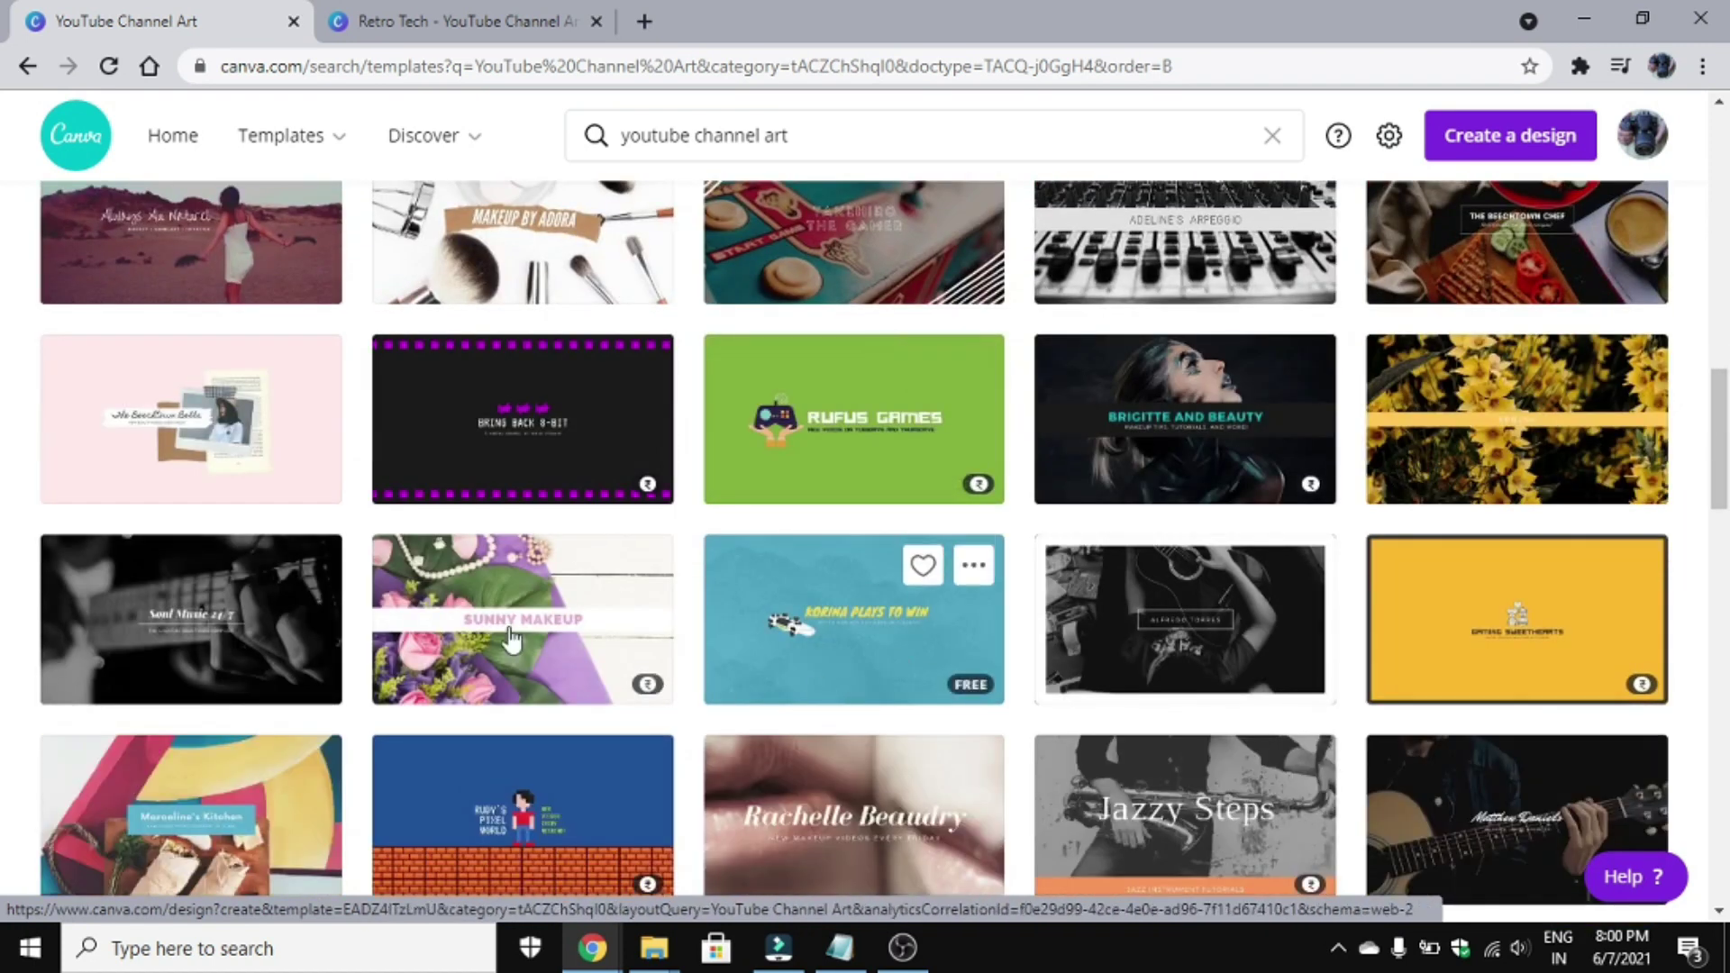
scroll(1081, 525, "down", 1)
scroll(1138, 639, "down", 2)
scroll(1139, 640, "down", 2)
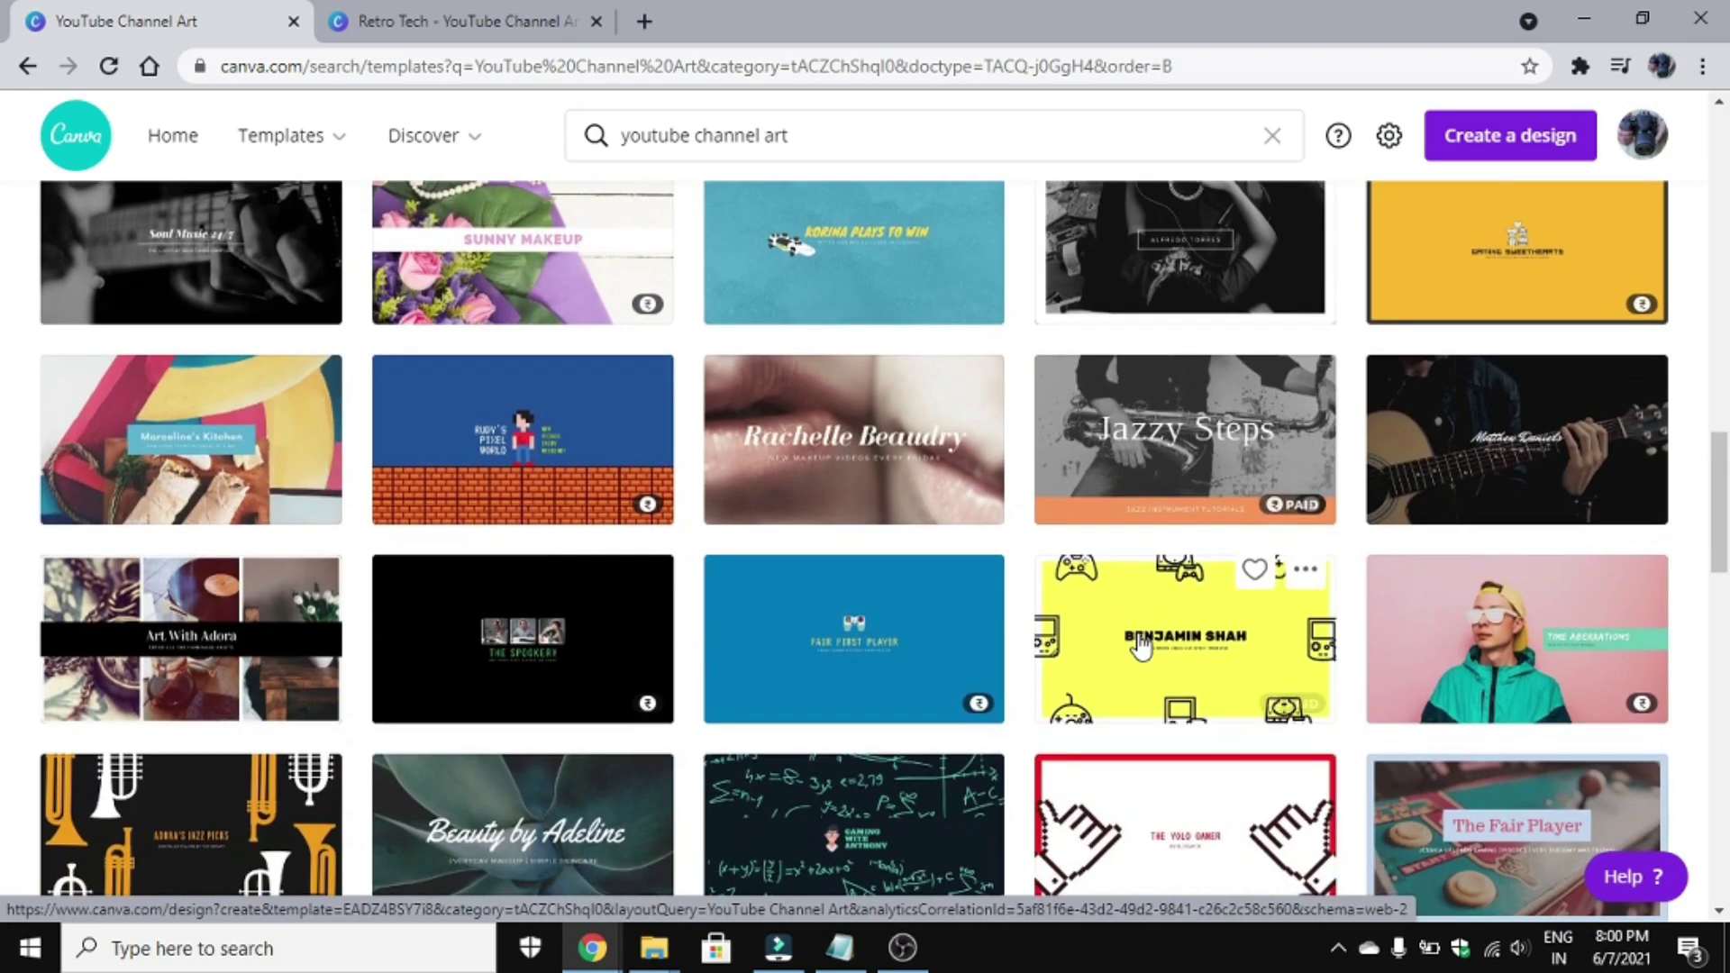
scroll(1139, 645, "down", 3)
scroll(1139, 645, "down", 1)
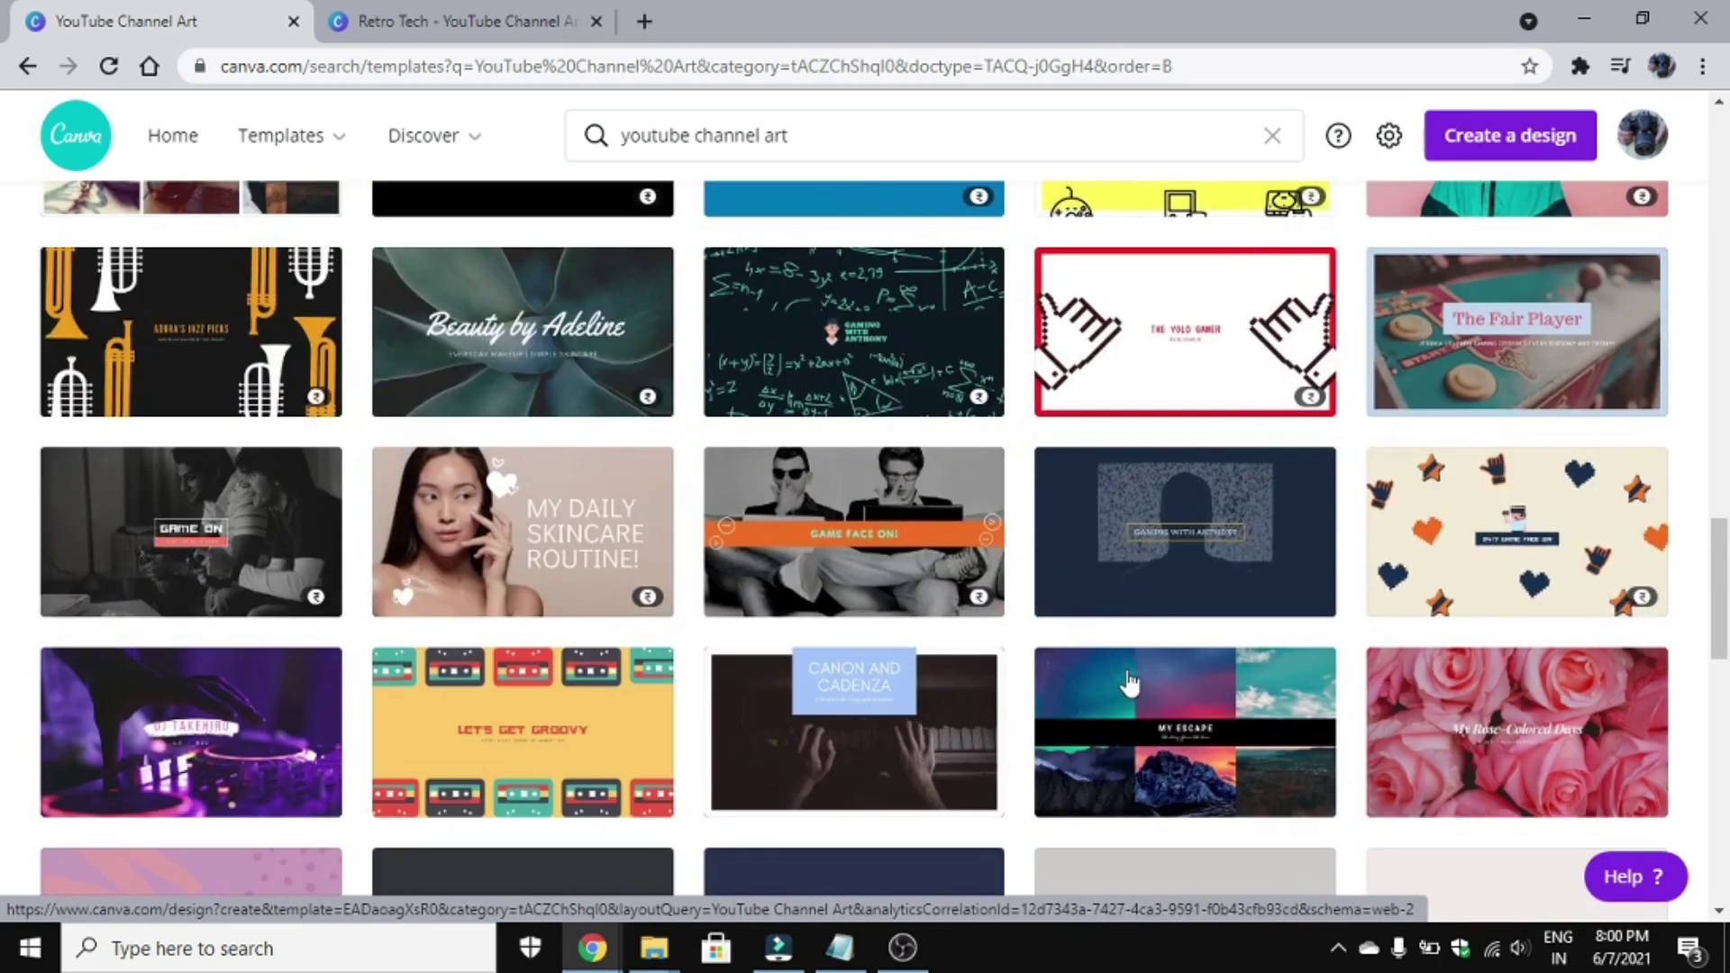